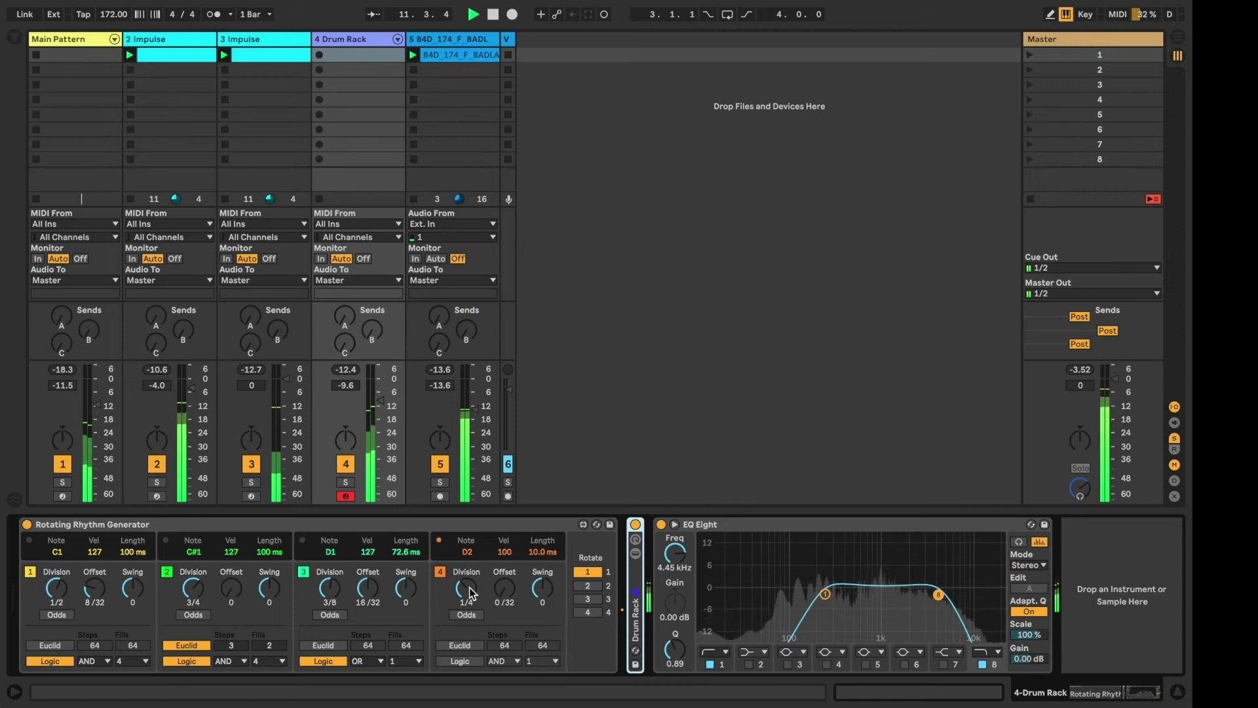
# Set lane 4's division knob to 1/6.
pyautogui.moveTo(470, 587); pyautogui.dragTo(469, 598)
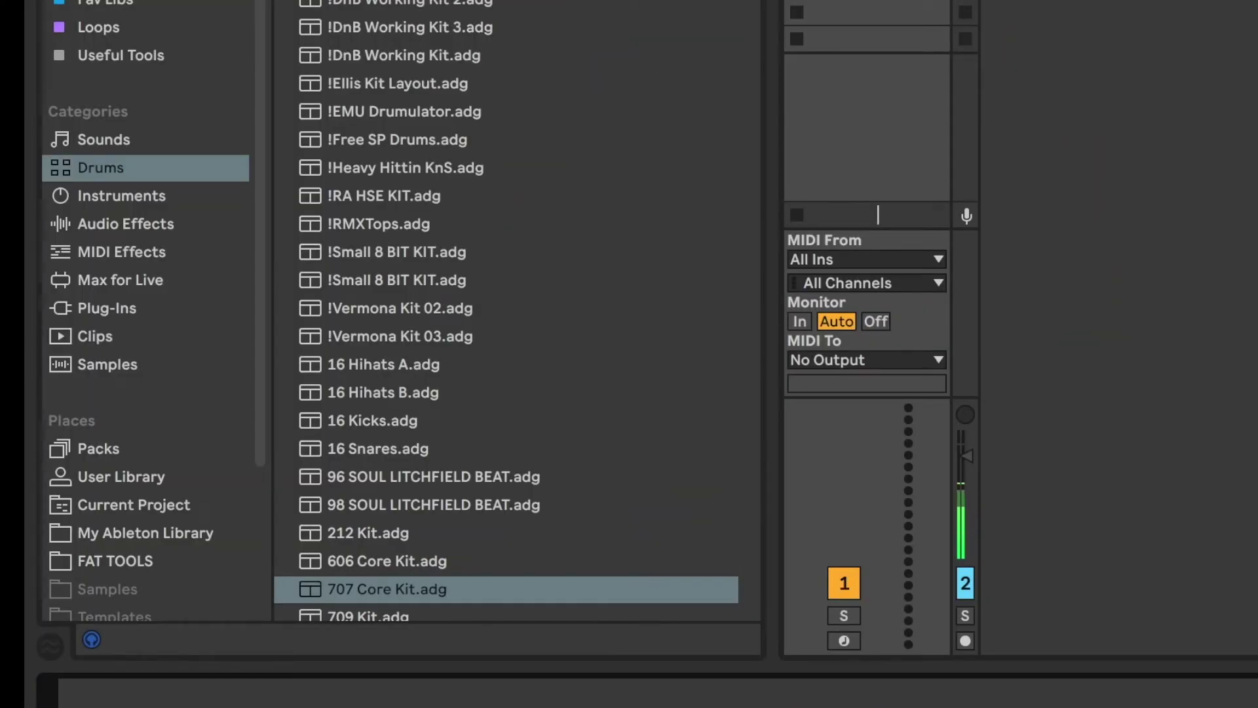
# Load Rotating Rhythm Generator.amxd from Packs > CV Tools > CV Instruments onto track 1.
pyautogui.click(105, 449)
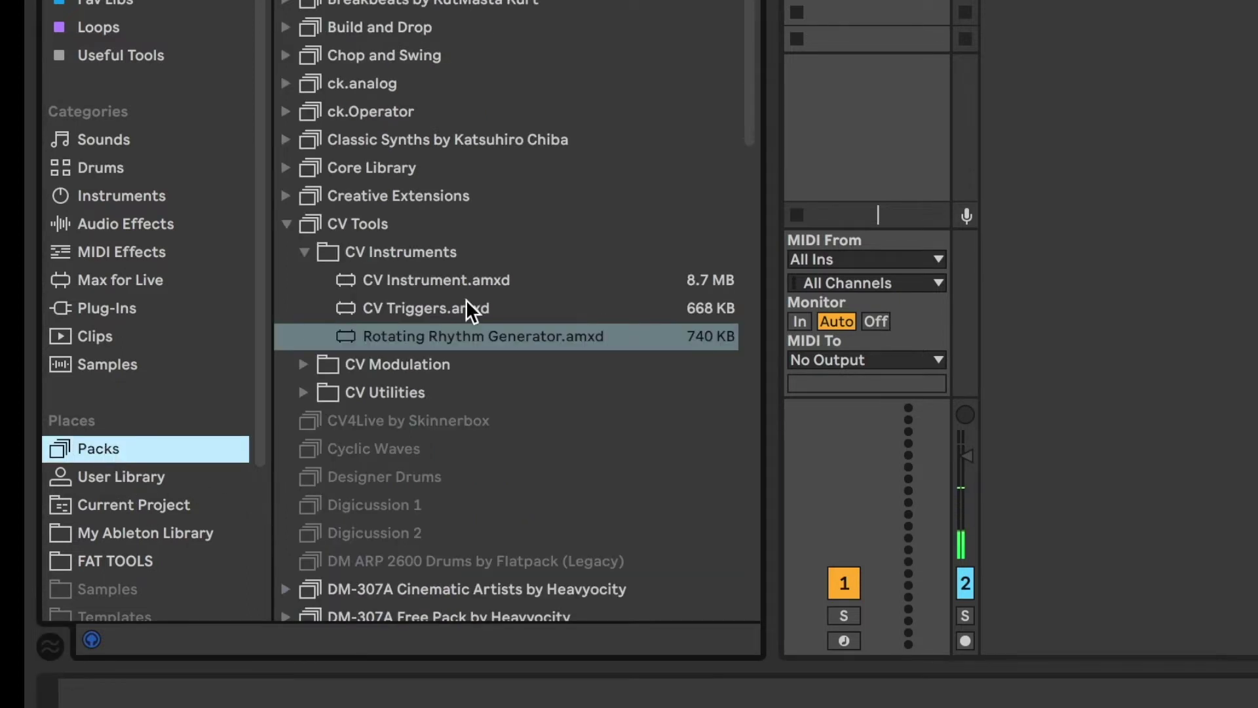
pyautogui.click(376, 222)
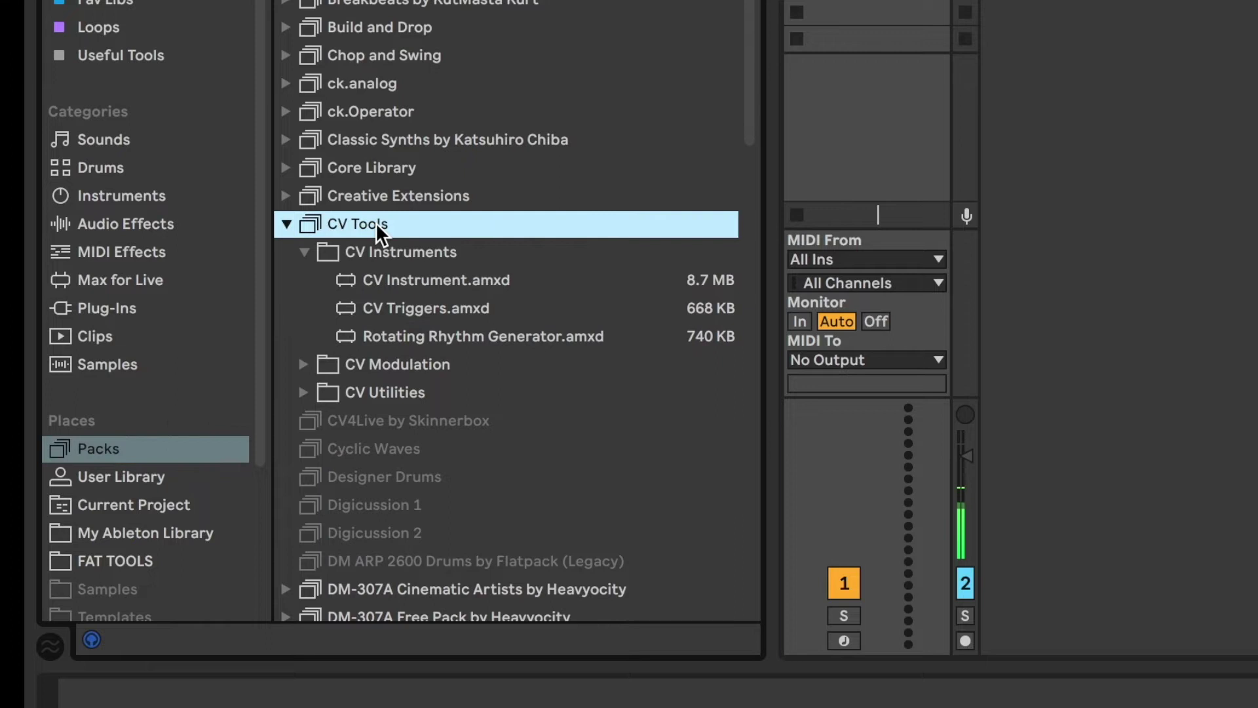
pyautogui.click(419, 254)
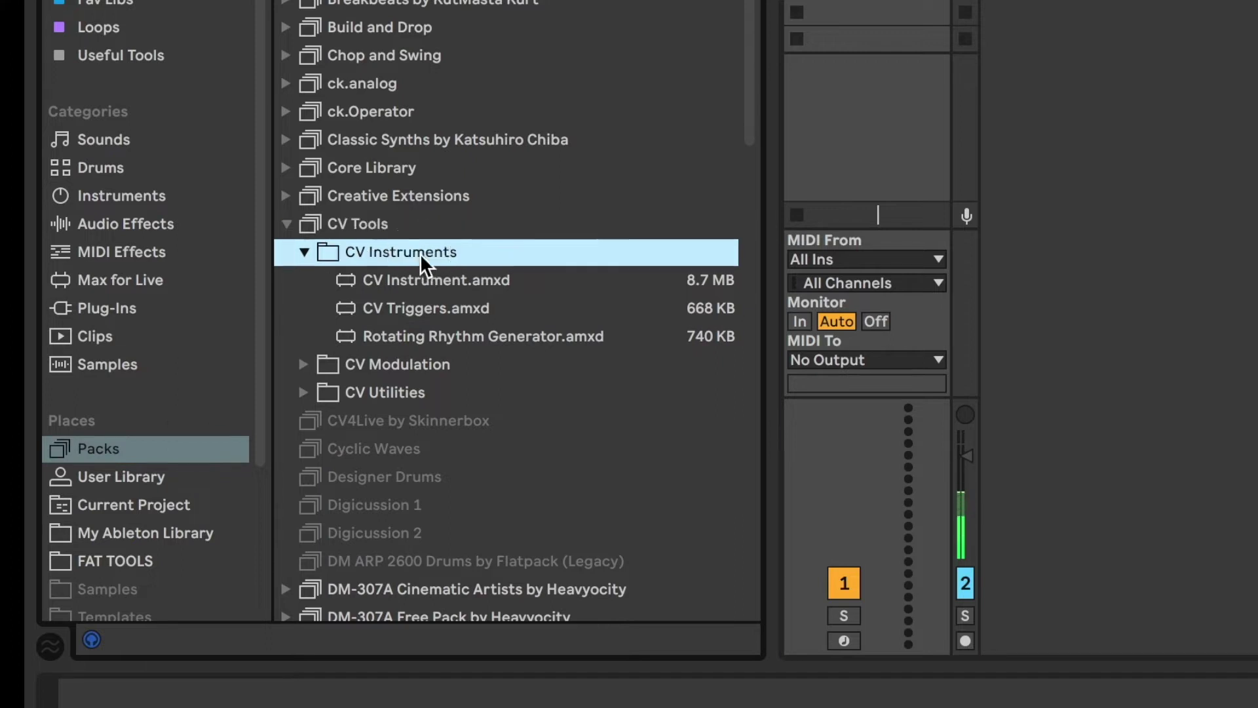
pyautogui.click(392, 341)
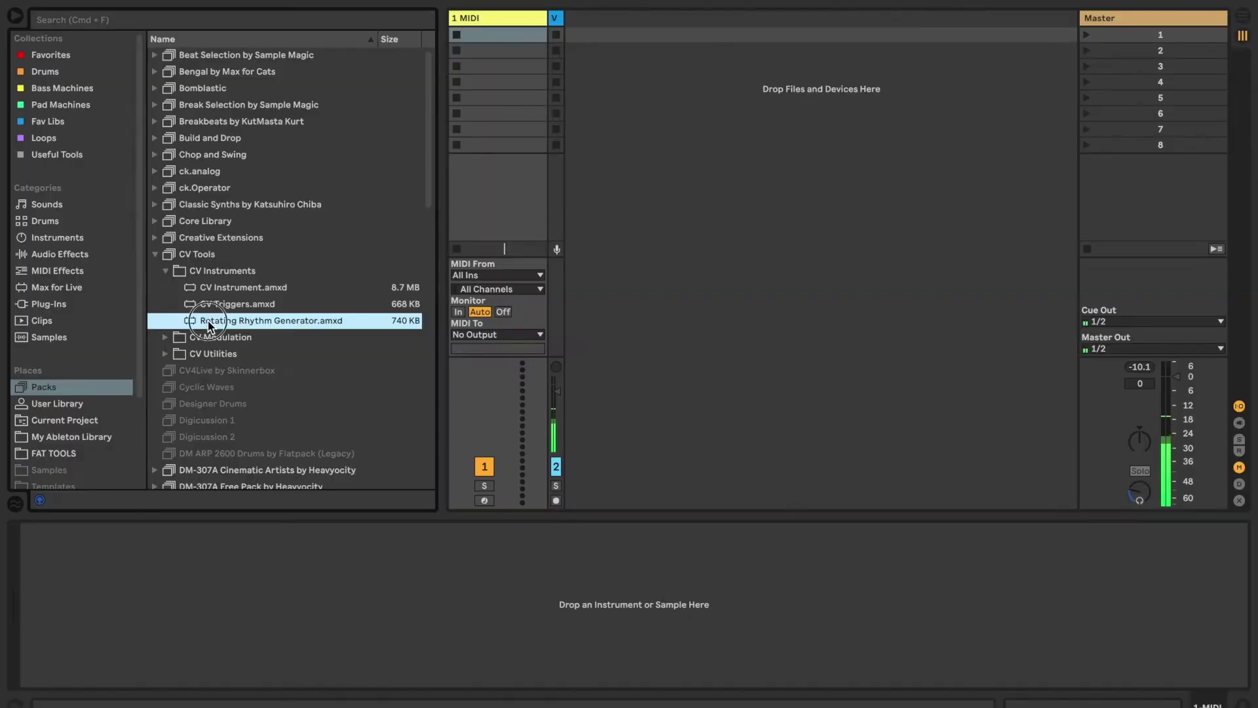
pyautogui.moveTo(376, 335); pyautogui.dragTo(857, 0)
pyautogui.moveTo(487, 114); pyautogui.dragTo(488, 113)
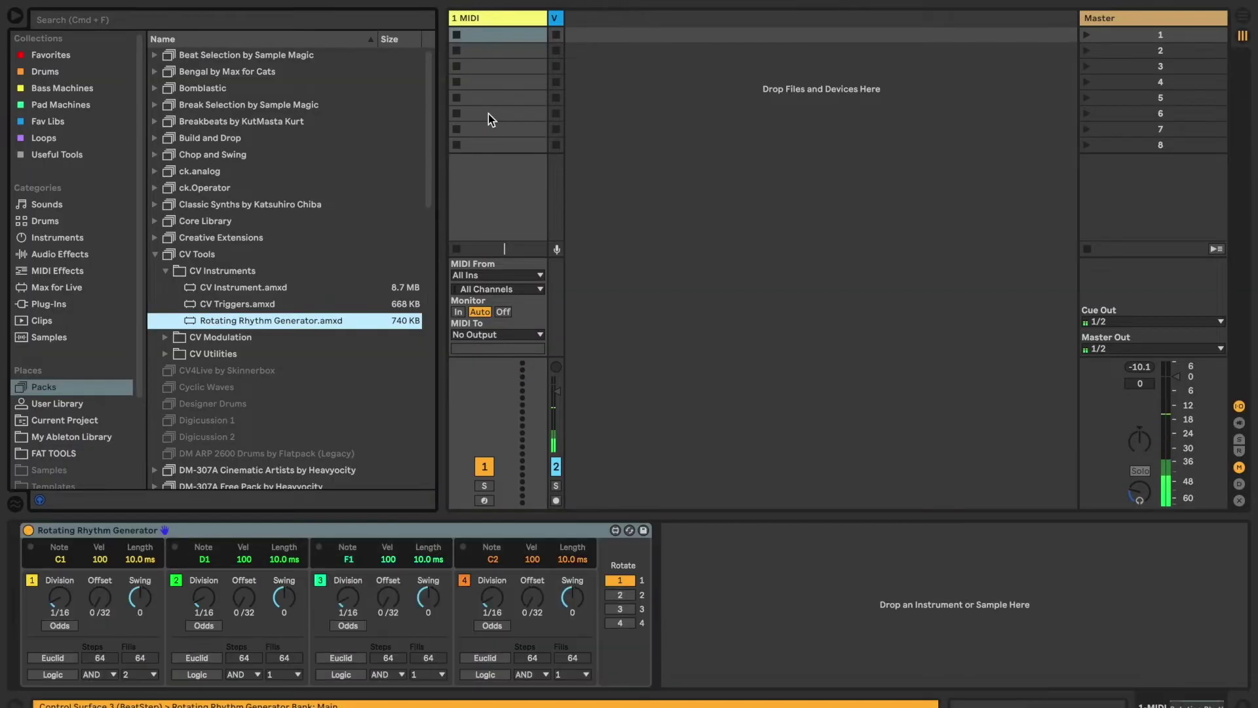
pyautogui.click(38, 223)
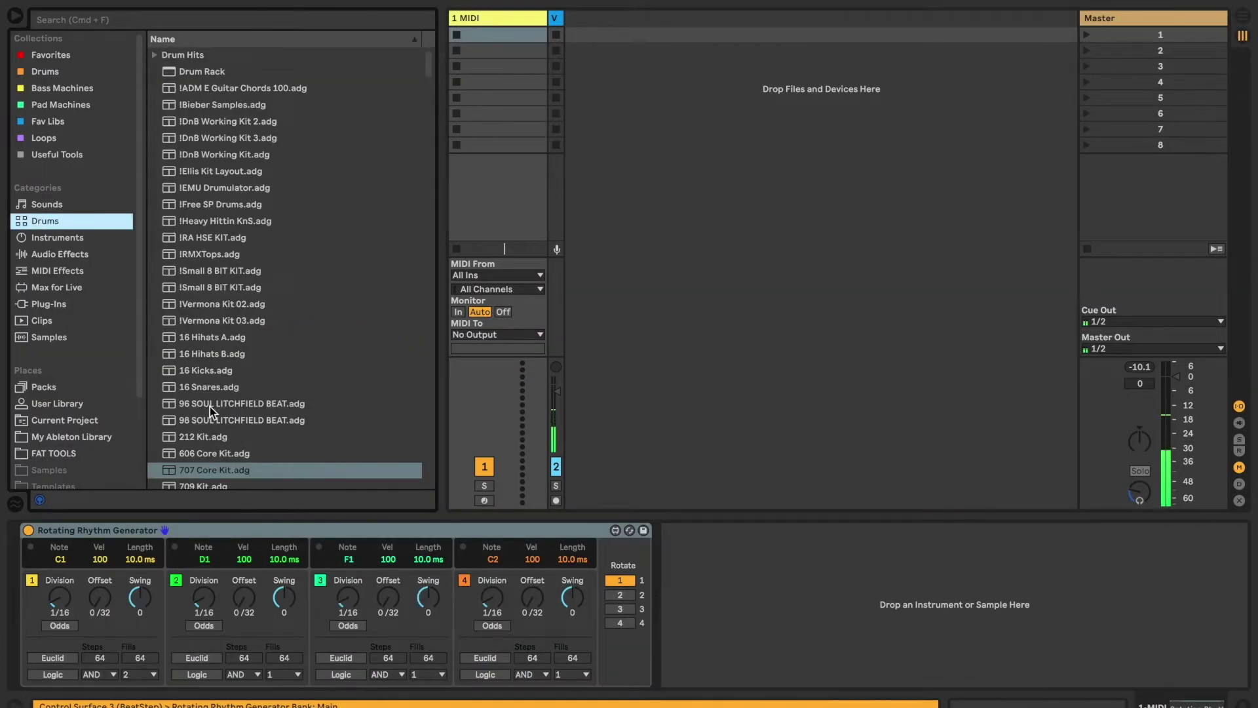
# Place 707 Core Kit.adg after the generator on track 1 and fold it.
pyautogui.scroll(-5, 210, 406)
pyautogui.moveTo(169, 133); pyautogui.dragTo(762, 578)
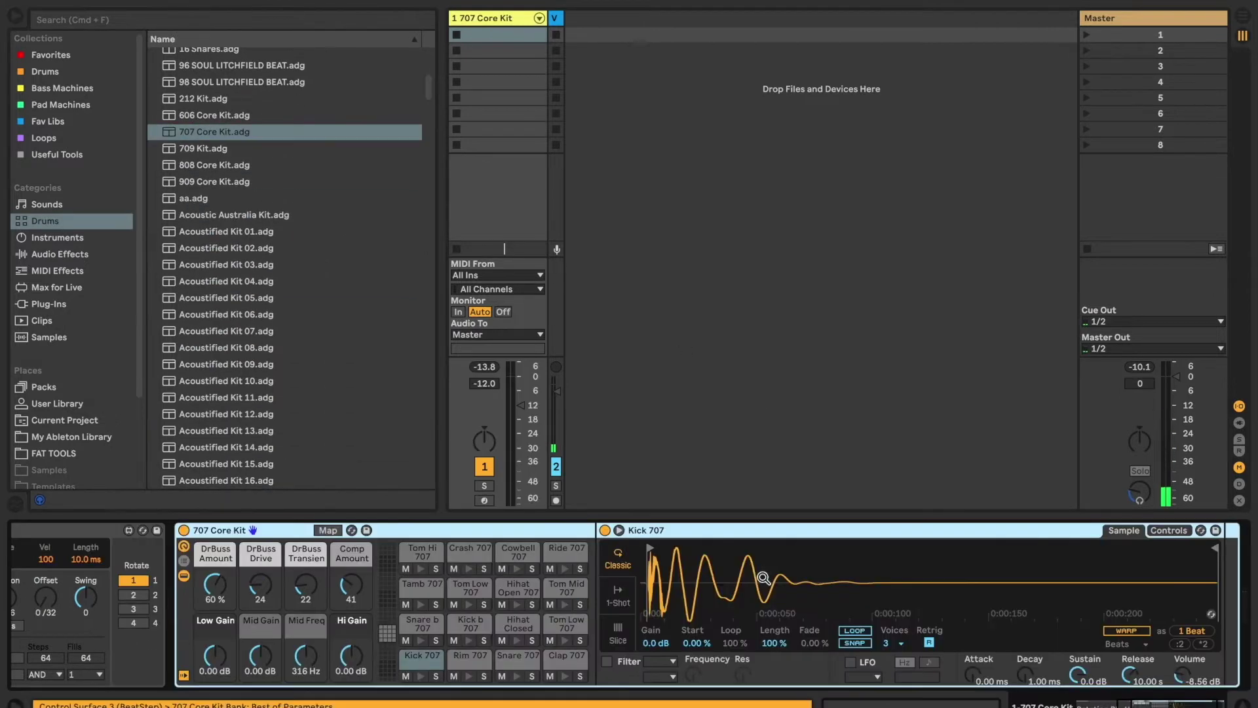
pyautogui.doubleClick(277, 529)
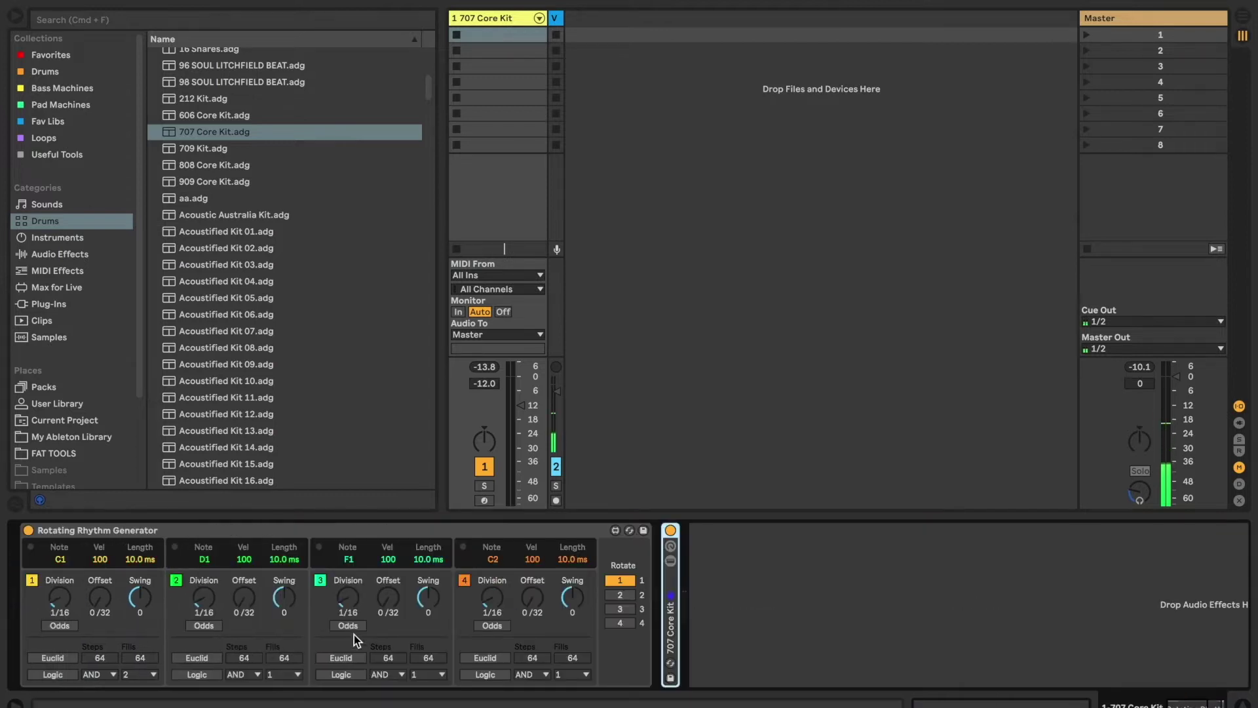
# Turn off generator lanes 2, 3 and 4, and set lanes 1 and 2 to 1/4 division.
pyautogui.click(320, 581)
pyautogui.click(464, 581)
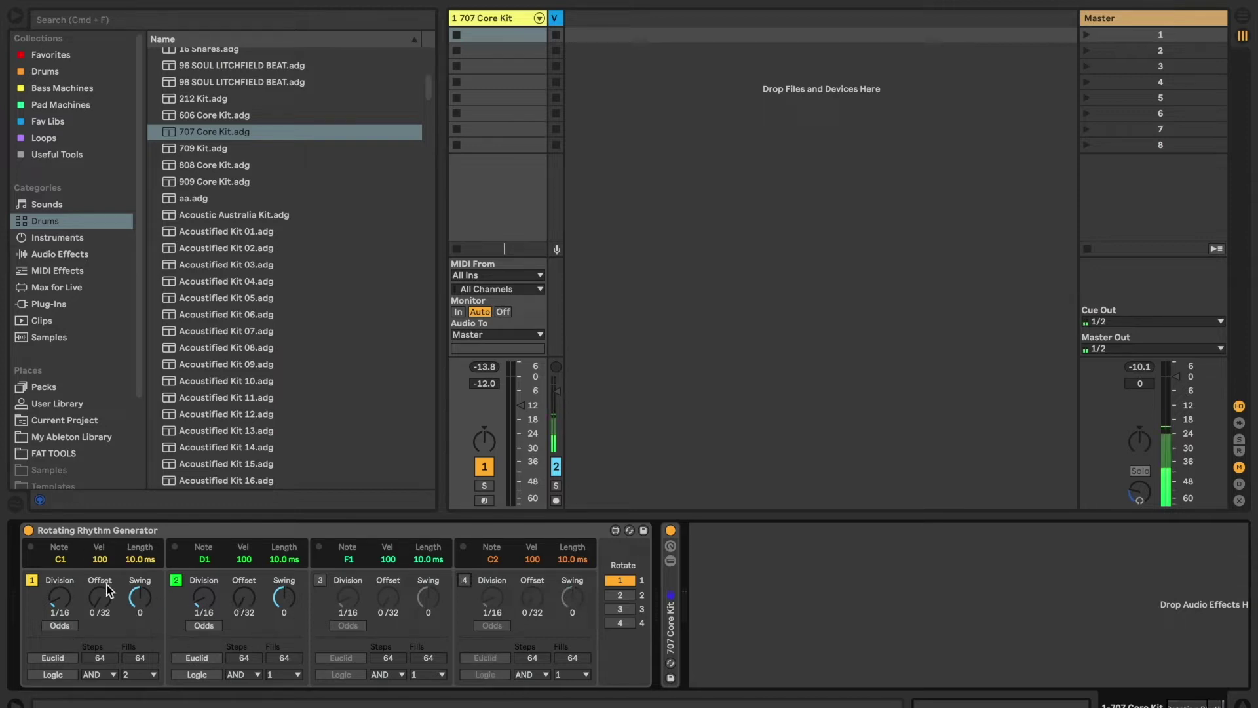
pyautogui.click(176, 581)
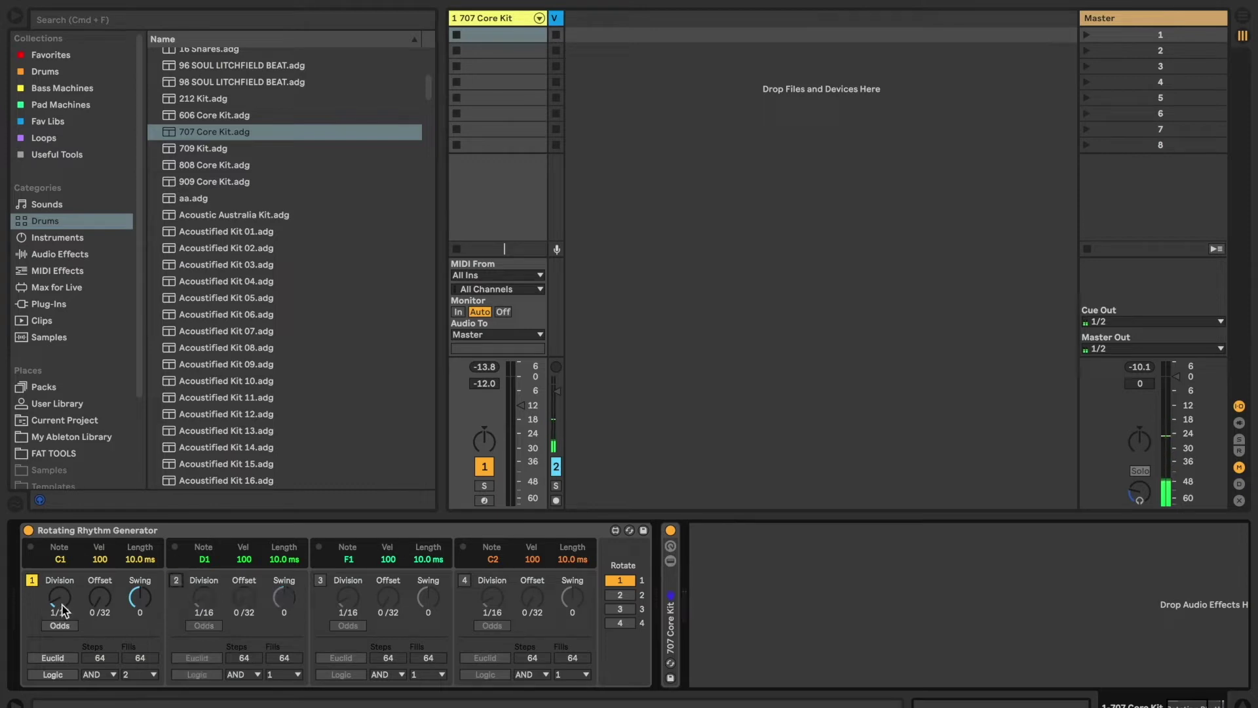
pyautogui.moveTo(61, 597); pyautogui.dragTo(61, 590)
pyautogui.moveTo(204, 600)
pyautogui.mouseDown()
pyautogui.moveTo(203, 559)
pyautogui.moveTo(203, 578)
pyautogui.mouseUp()
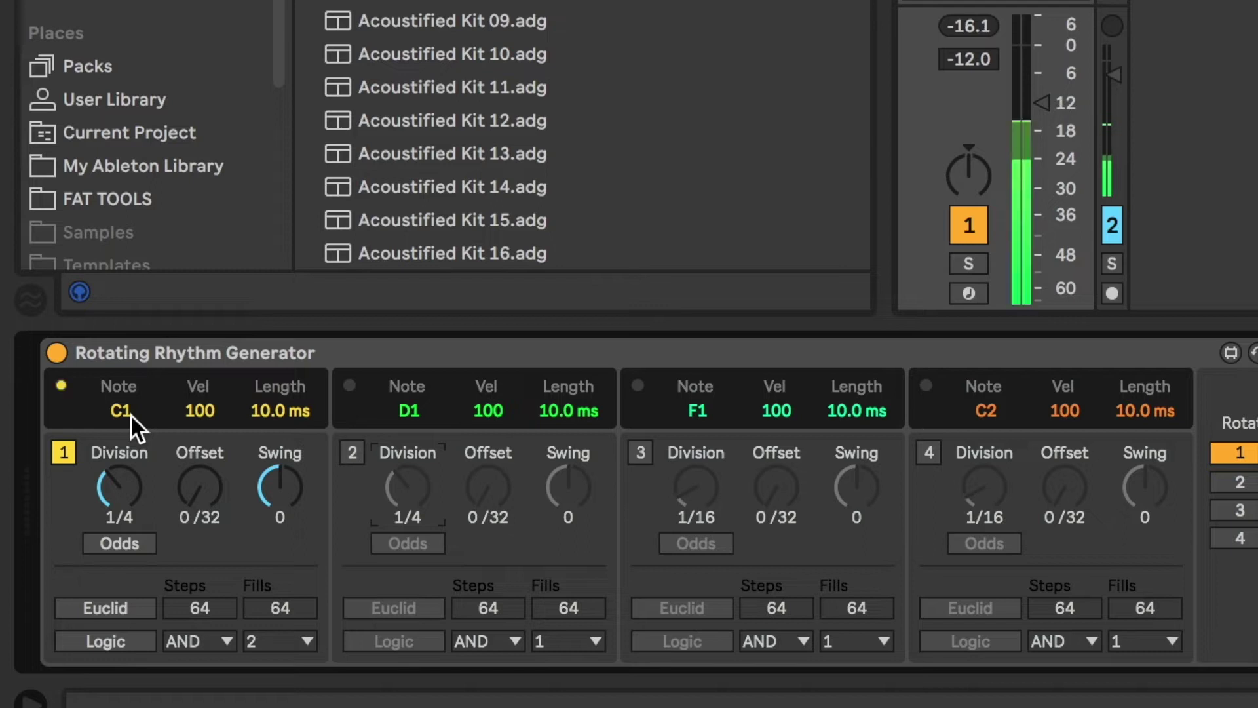
# Audition lanes 1 and 2, leave both active, and enable lane 1's AND logic with lane 2.
pyautogui.click(68, 454)
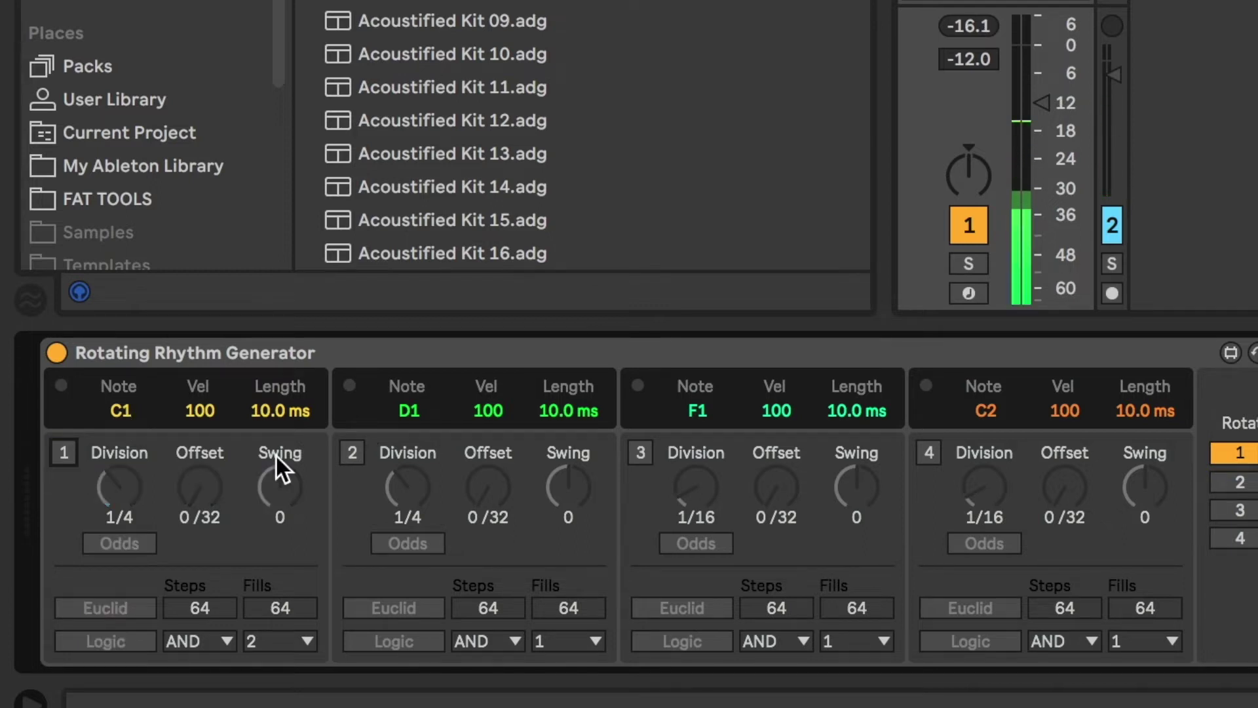
pyautogui.click(352, 453)
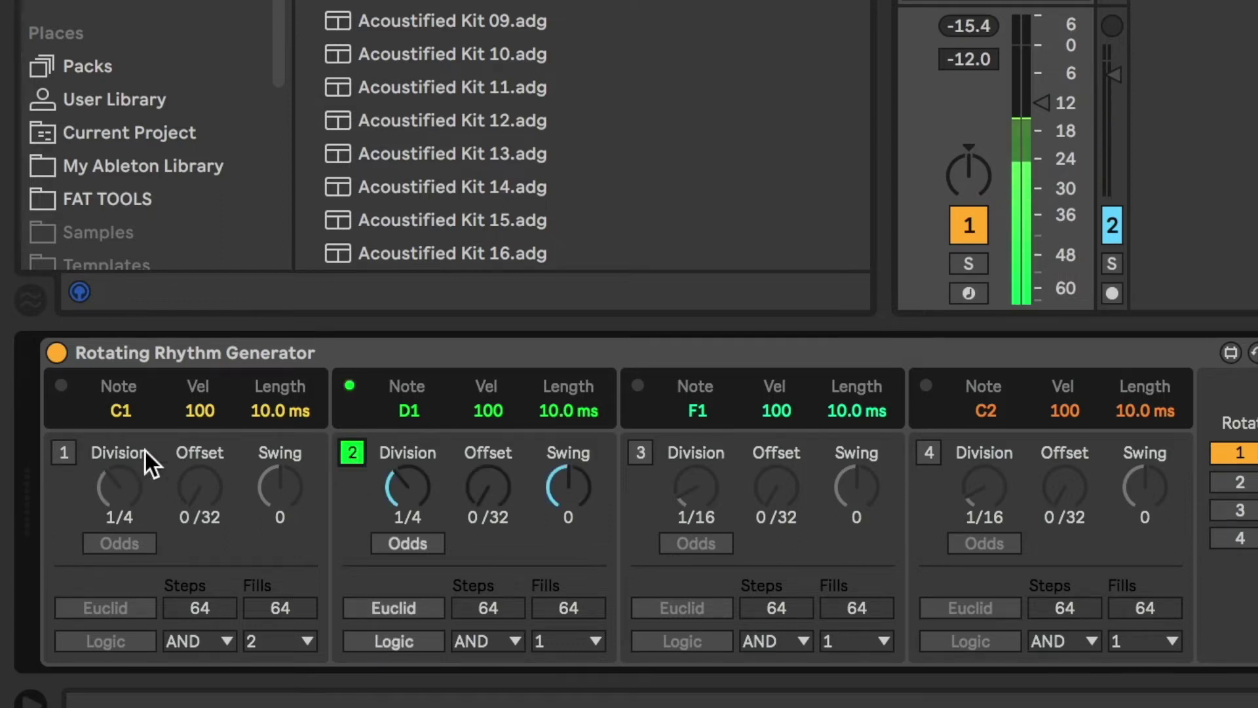
pyautogui.click(349, 454)
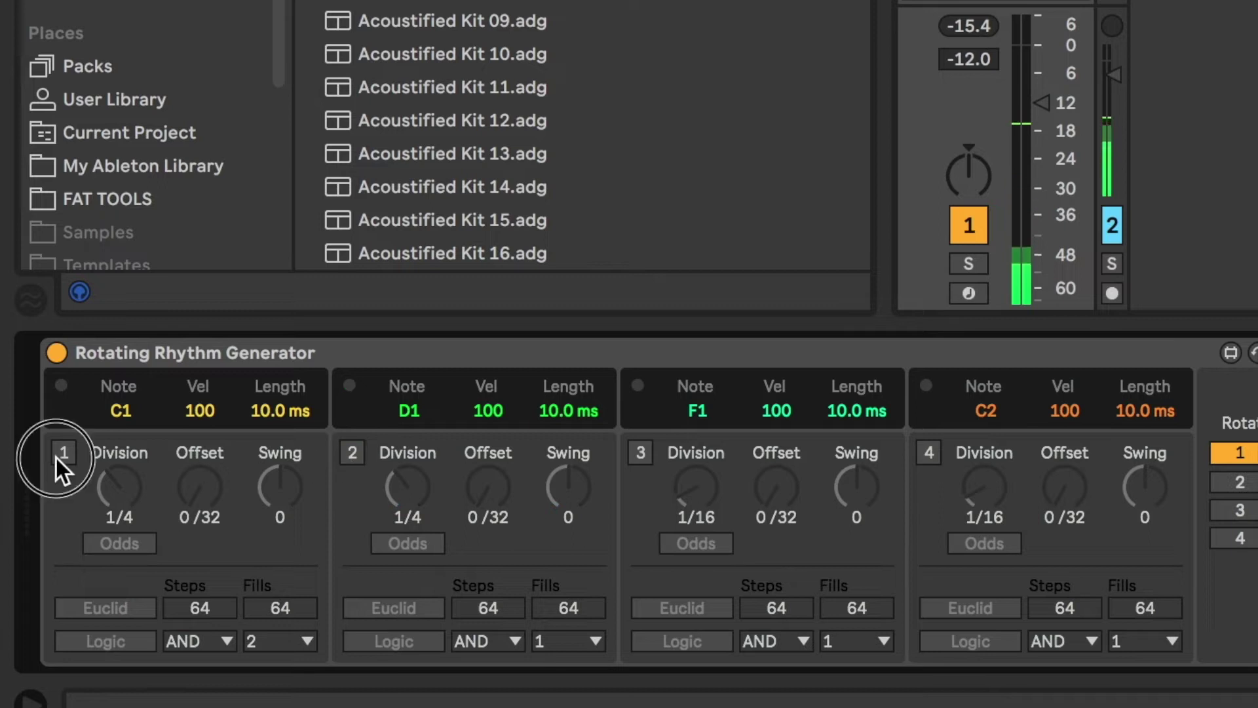
pyautogui.click(59, 454)
pyautogui.click(353, 454)
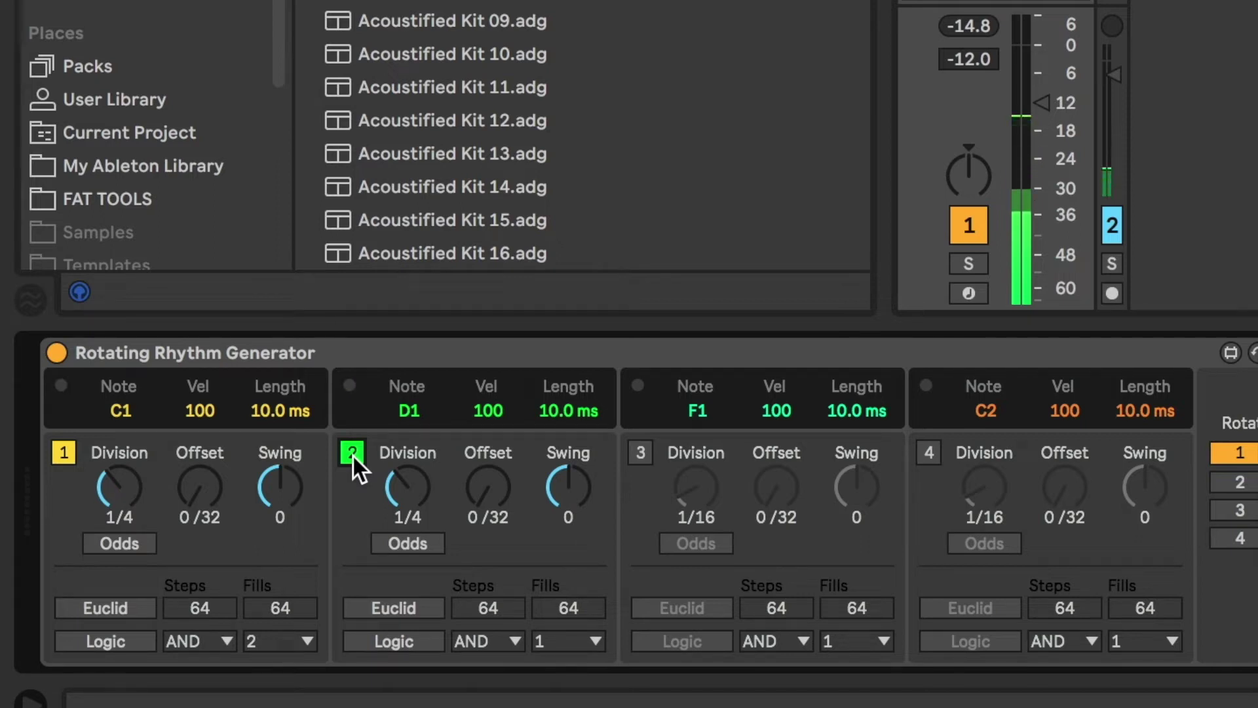
pyautogui.click(105, 641)
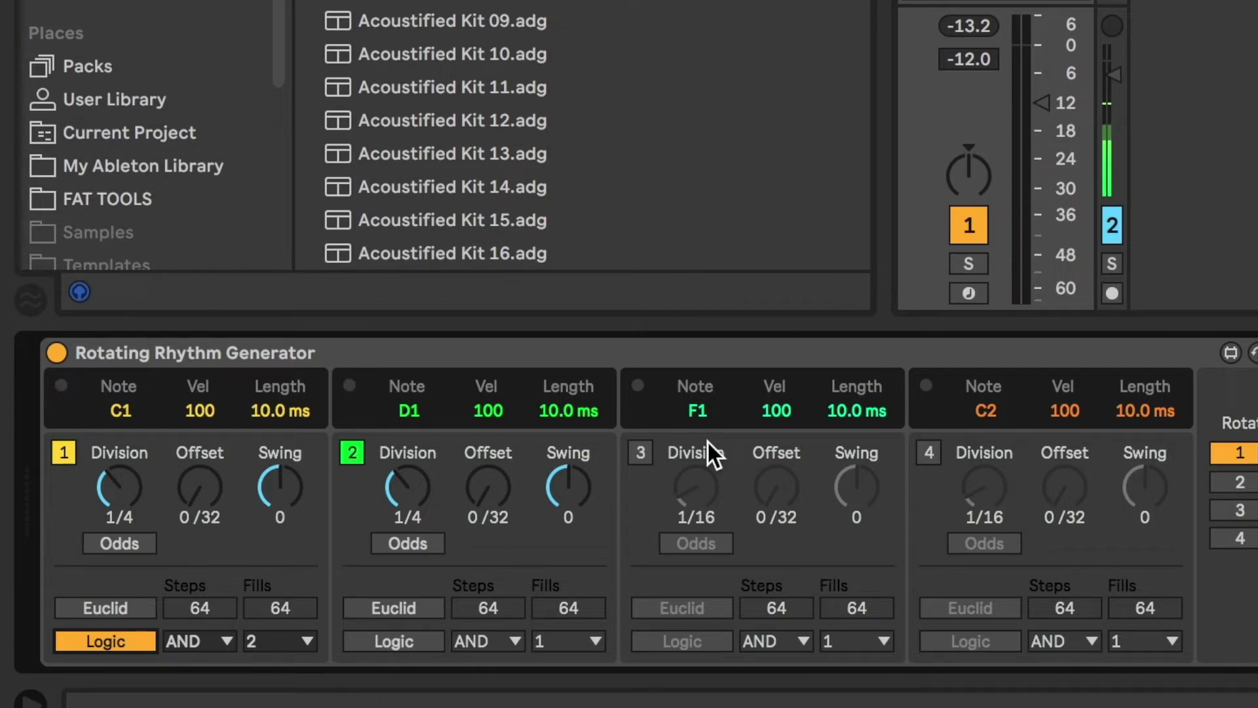
pyautogui.click(408, 485)
pyautogui.press('Down')
pyautogui.press('Down')
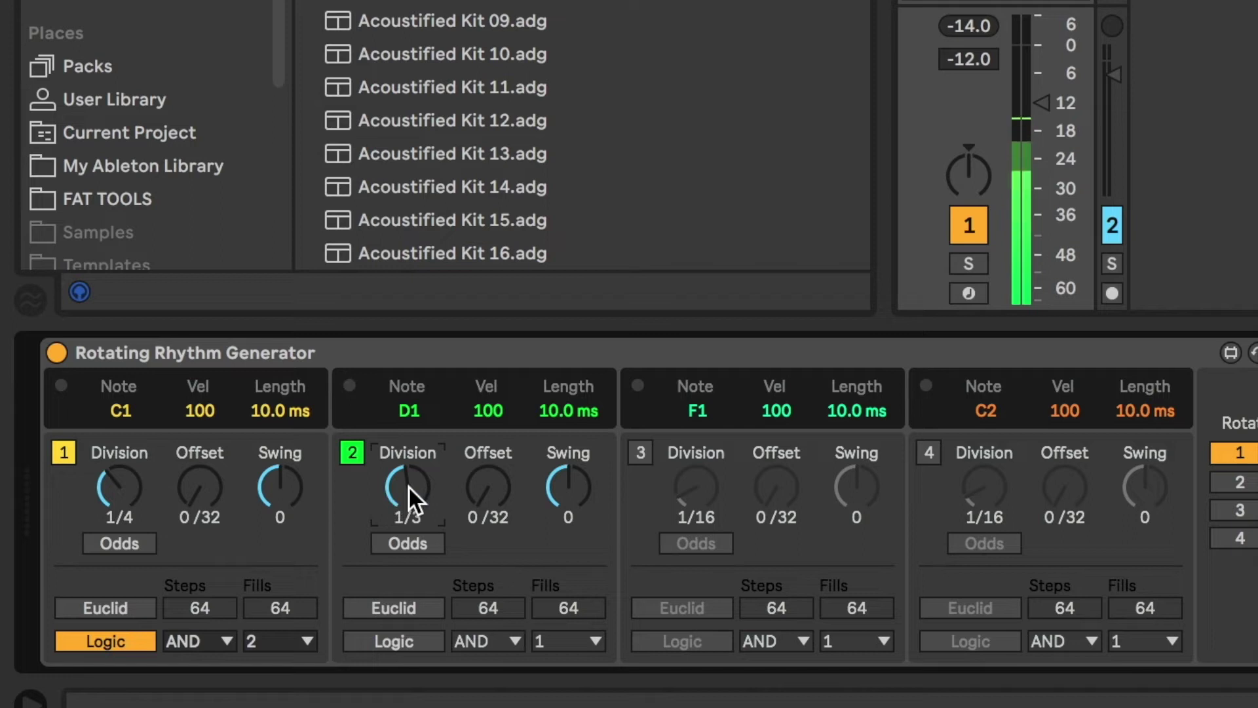
pyautogui.moveTo(409, 488); pyautogui.dragTo(485, 439)
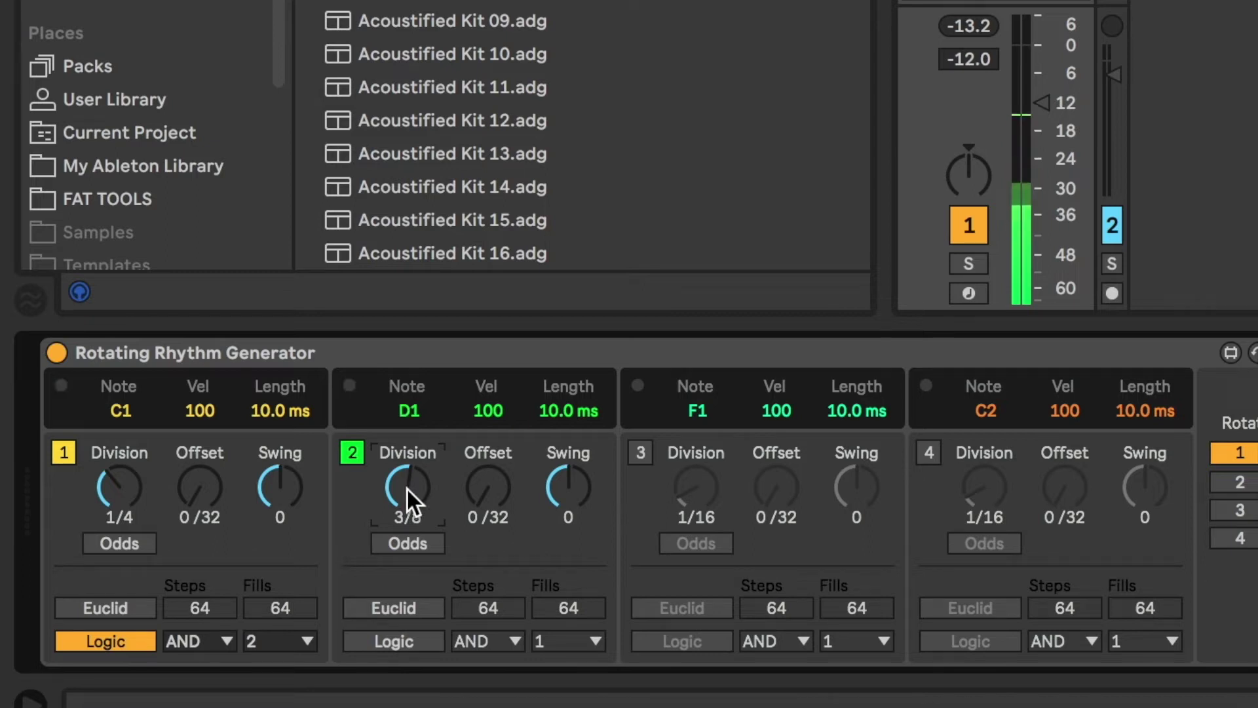
pyautogui.scroll(-3, 407, 489)
pyautogui.click(119, 487)
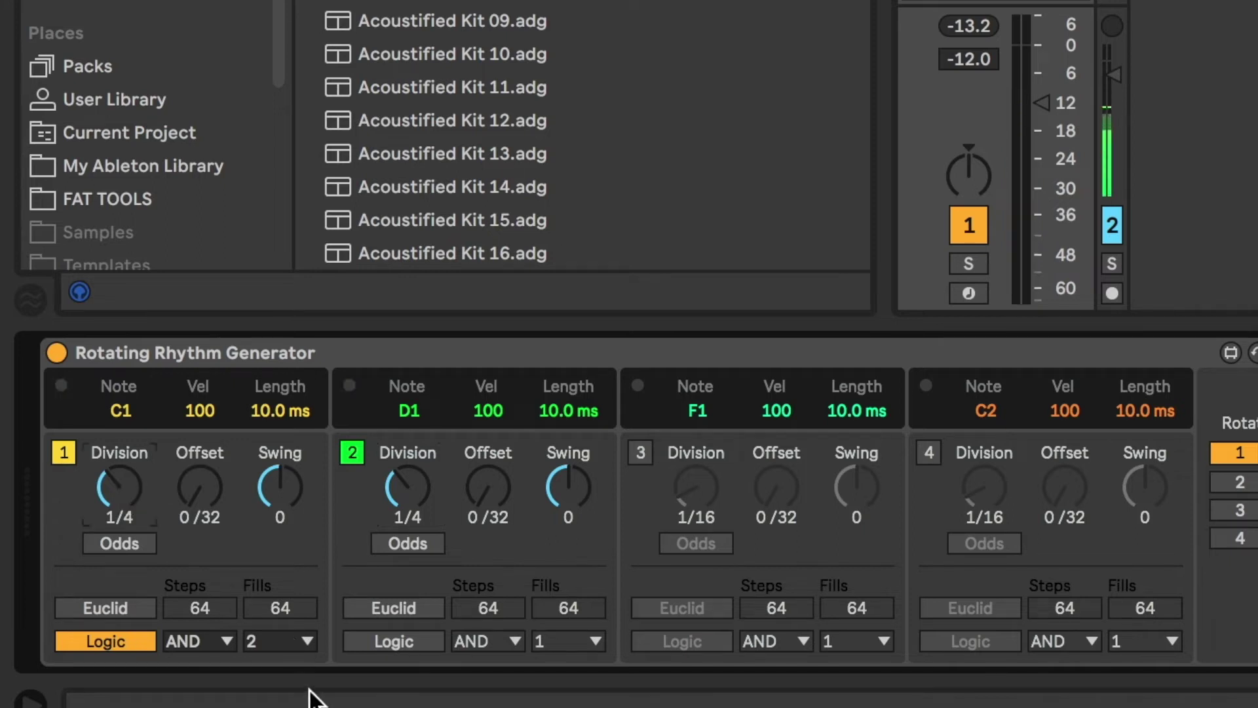
# Switch lane 1's logic from AND to OR then XOR, and step lane 2's division to 1/6.
pyautogui.click(221, 645)
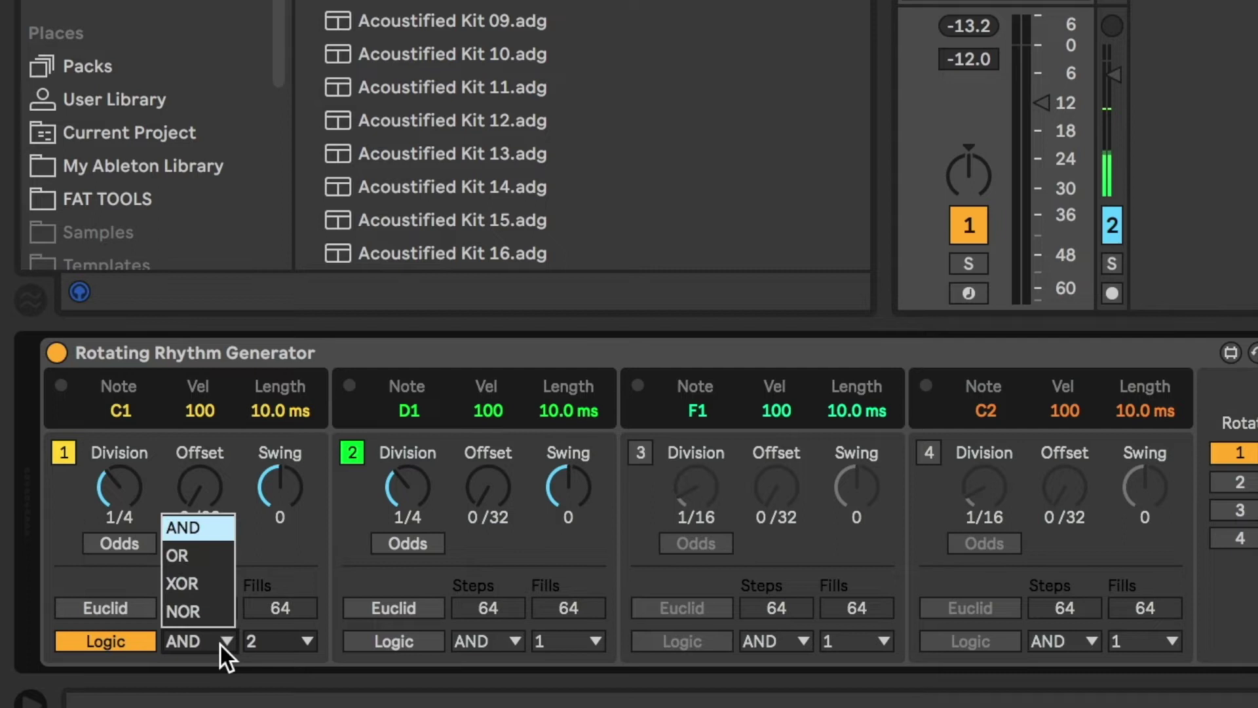
pyautogui.click(211, 549)
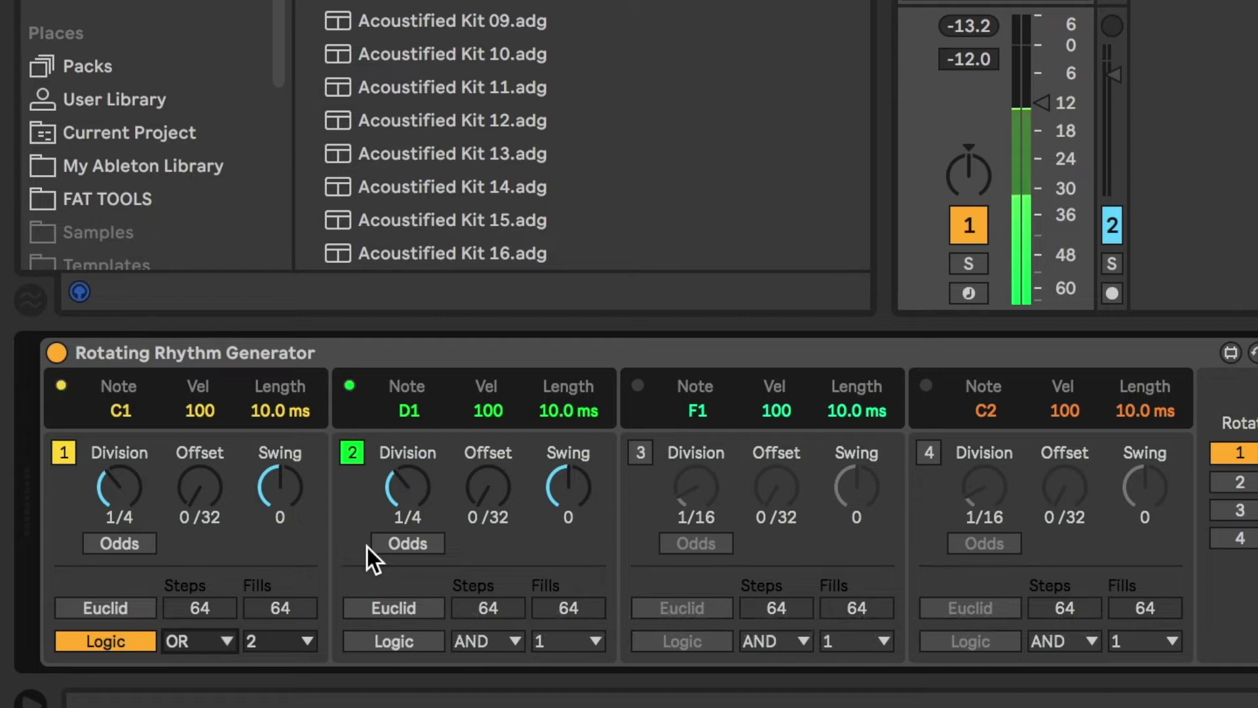
pyautogui.moveTo(415, 485); pyautogui.dragTo(416, 491)
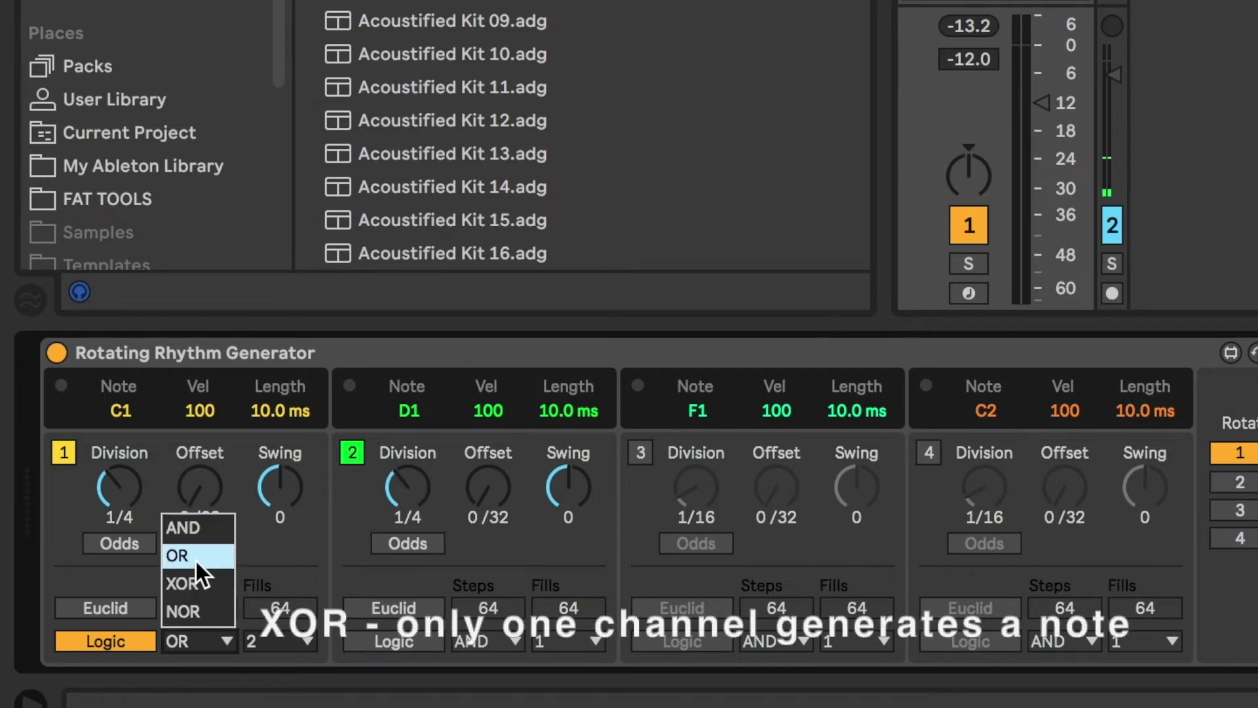
pyautogui.click(196, 583)
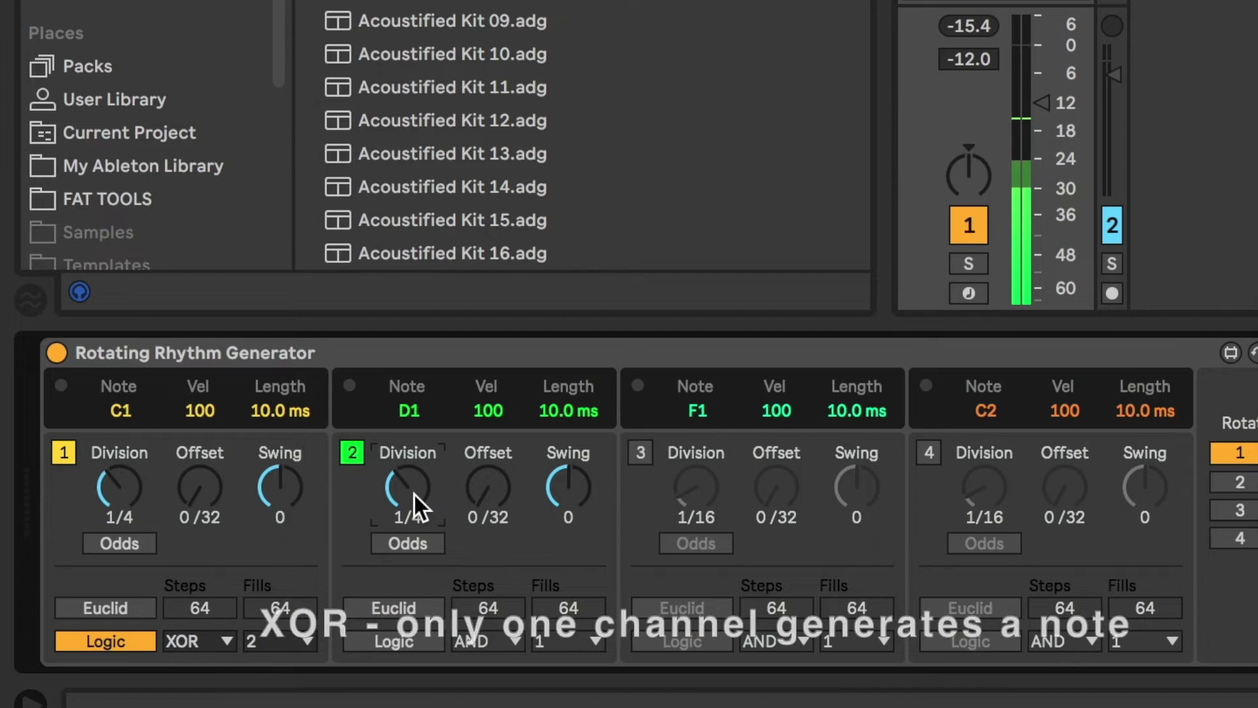
pyautogui.scroll(1, 415, 494)
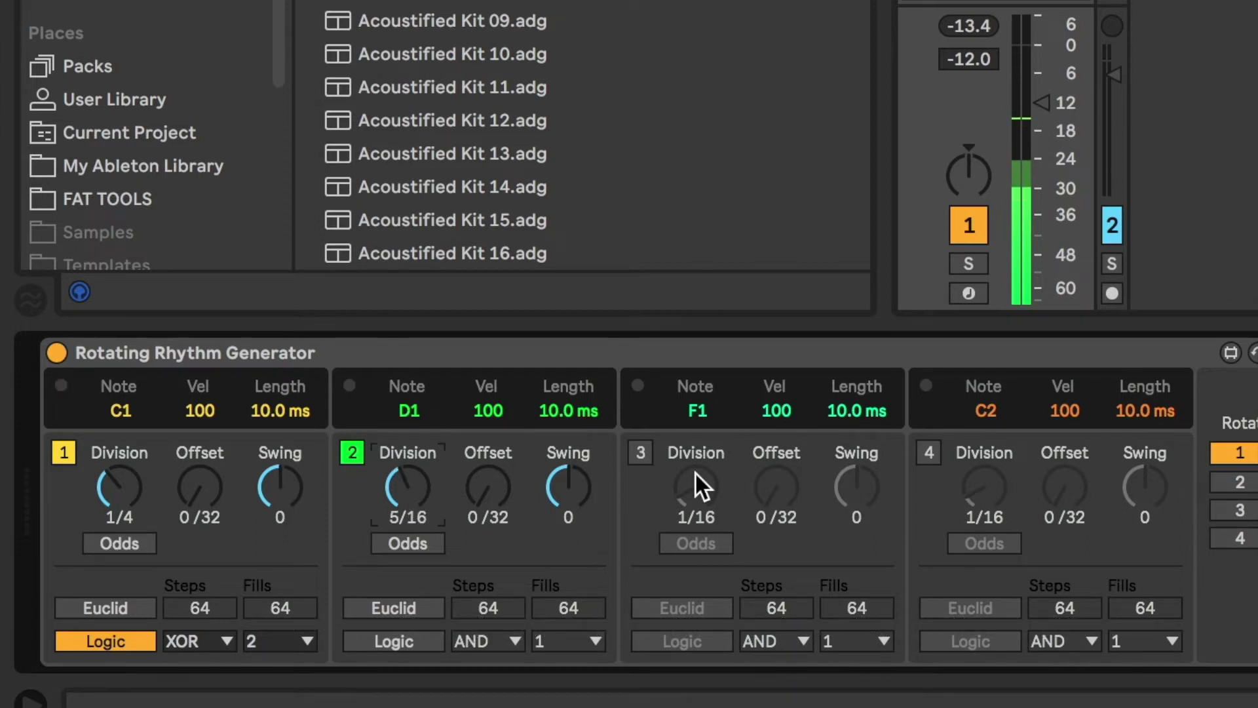
pyautogui.press('Down')
pyautogui.press('Down')
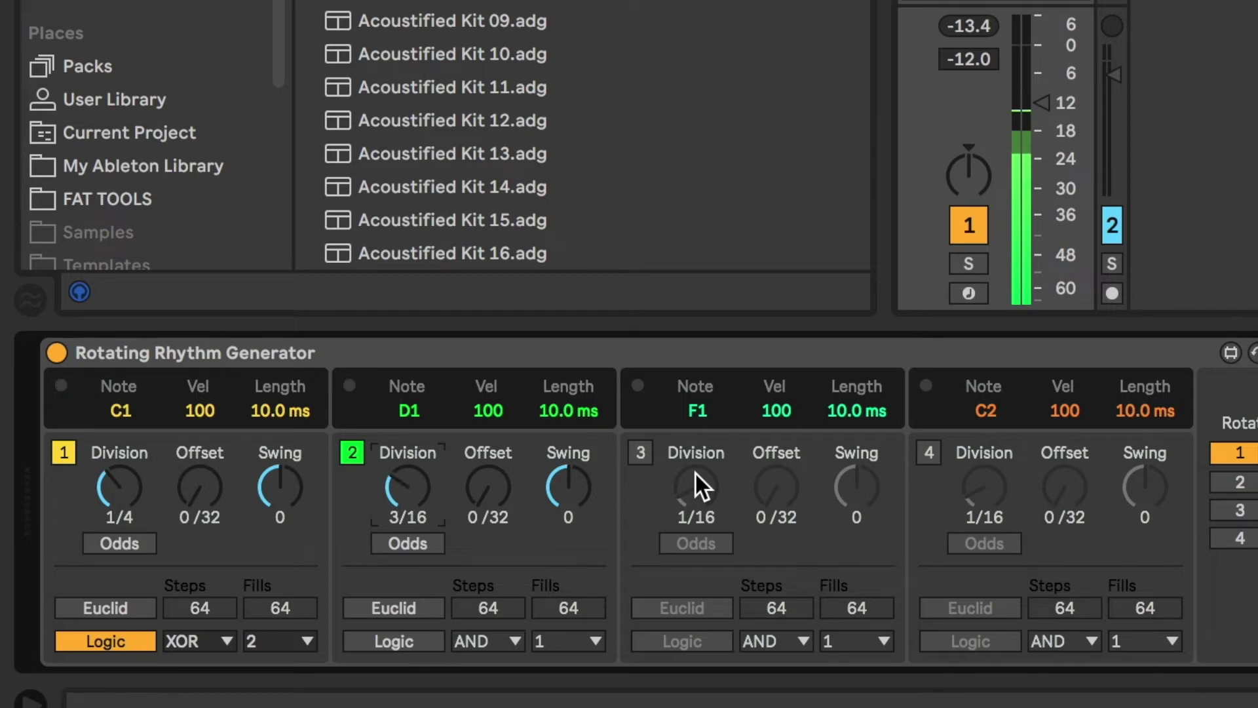
pyautogui.press('Down')
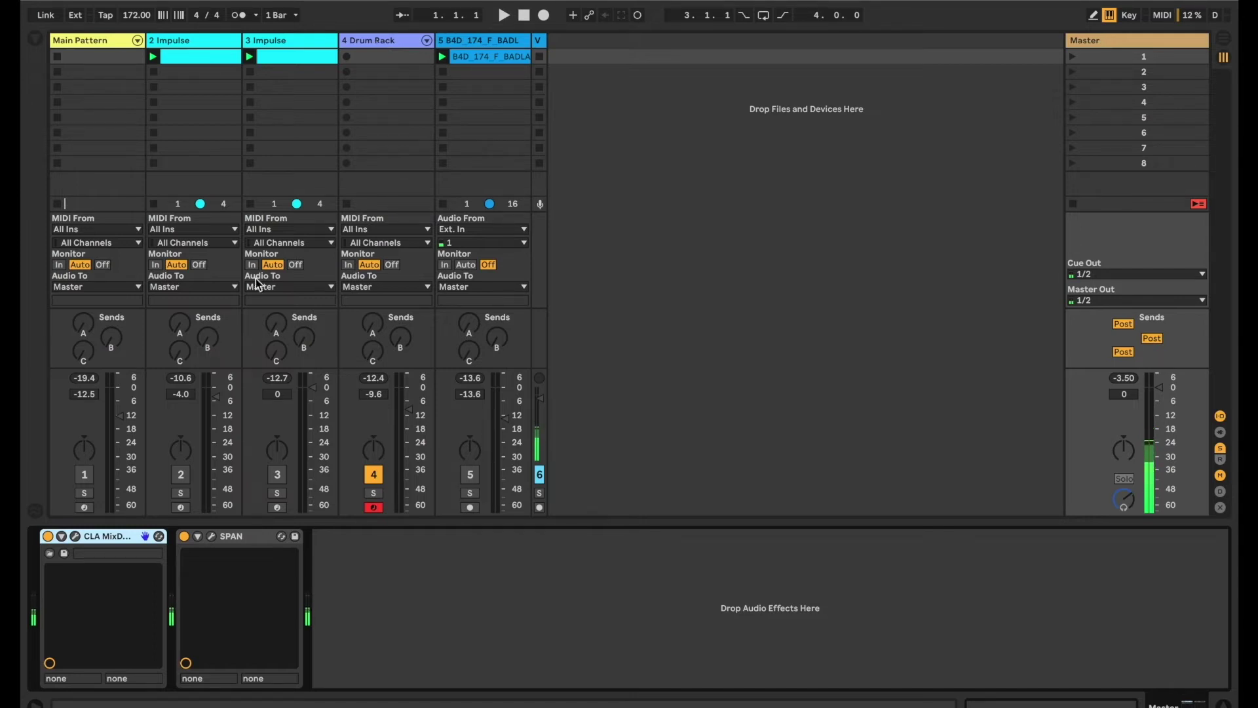
# Expand the 4 Drum Rack track's Drum Rack and preview its BS16 and BS3 samples.
pyautogui.click(374, 40)
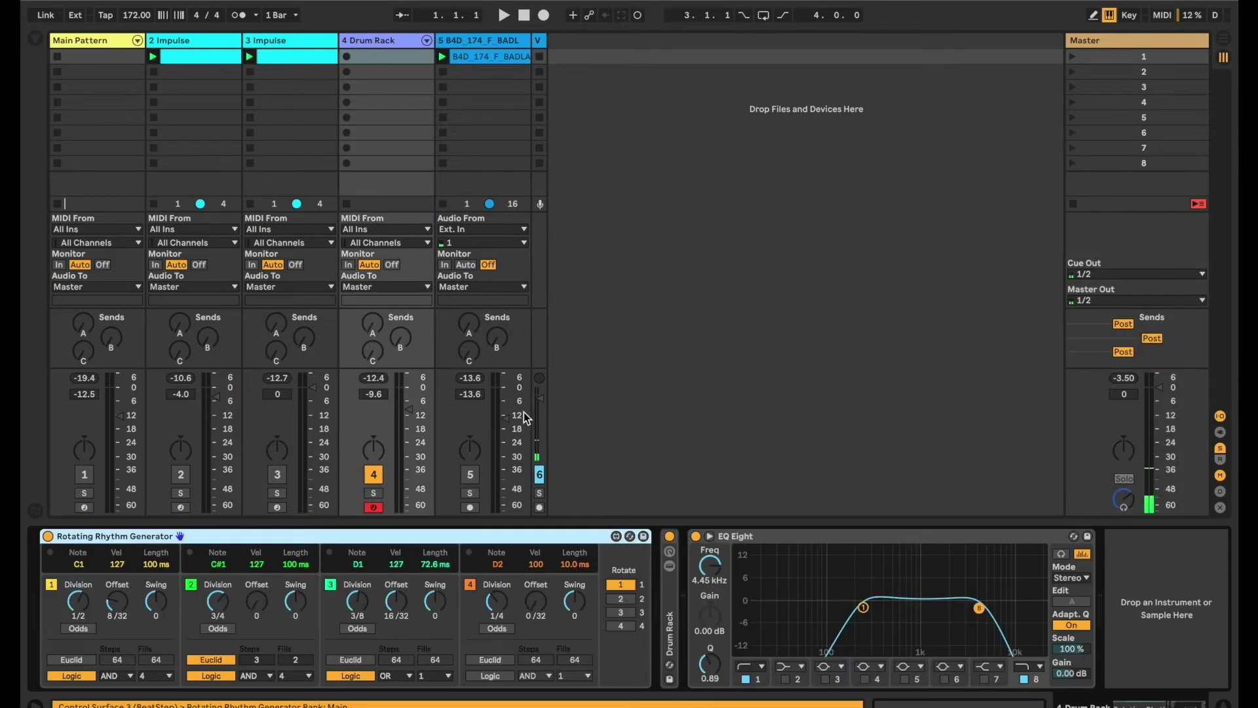
pyautogui.doubleClick(669, 594)
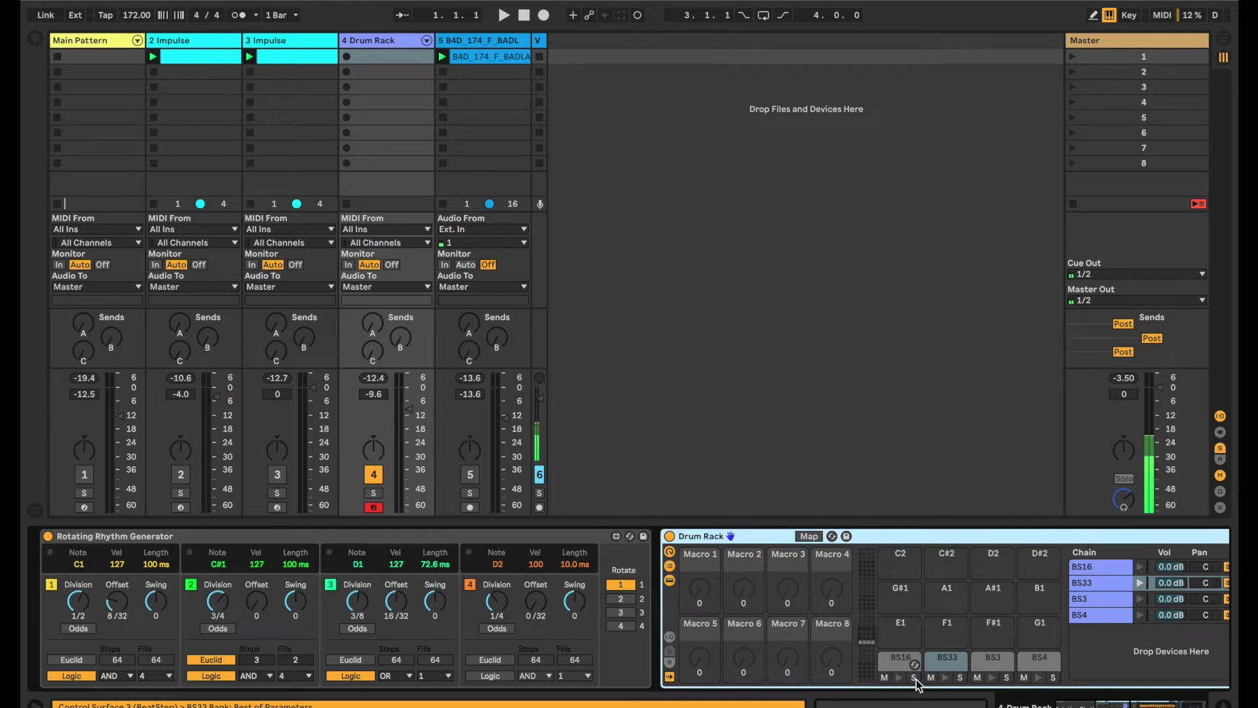
pyautogui.click(900, 678)
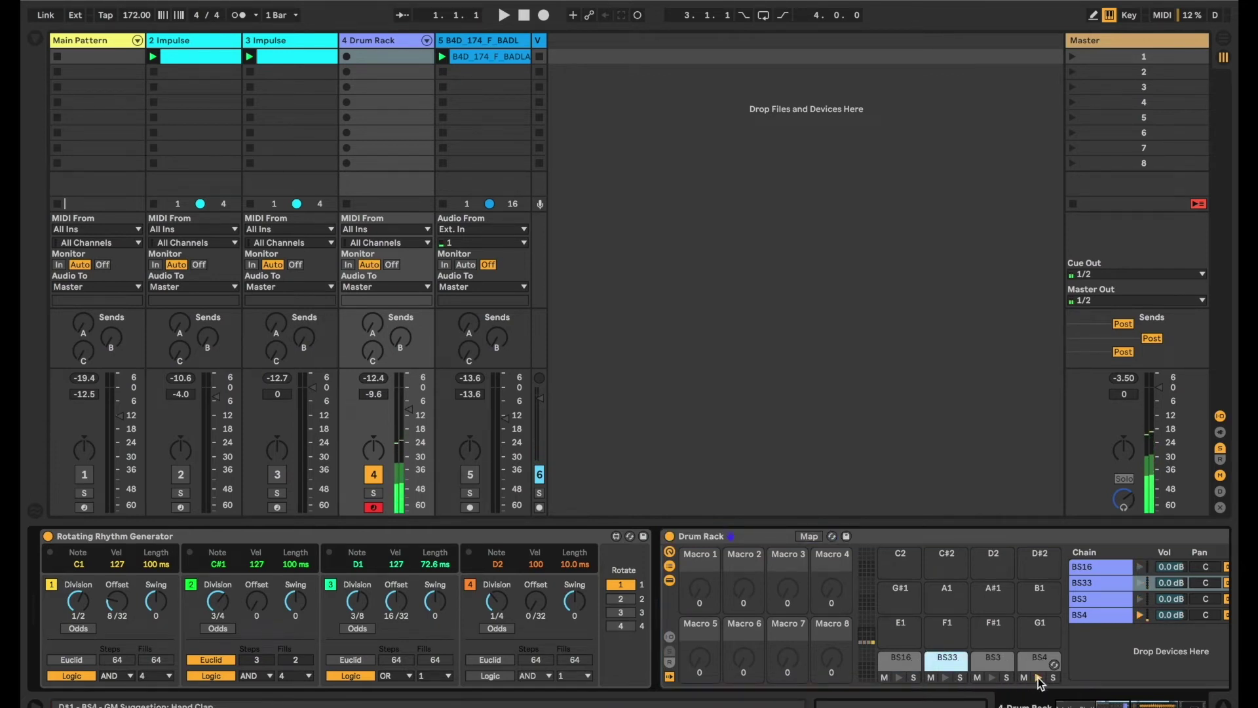
pyautogui.click(993, 677)
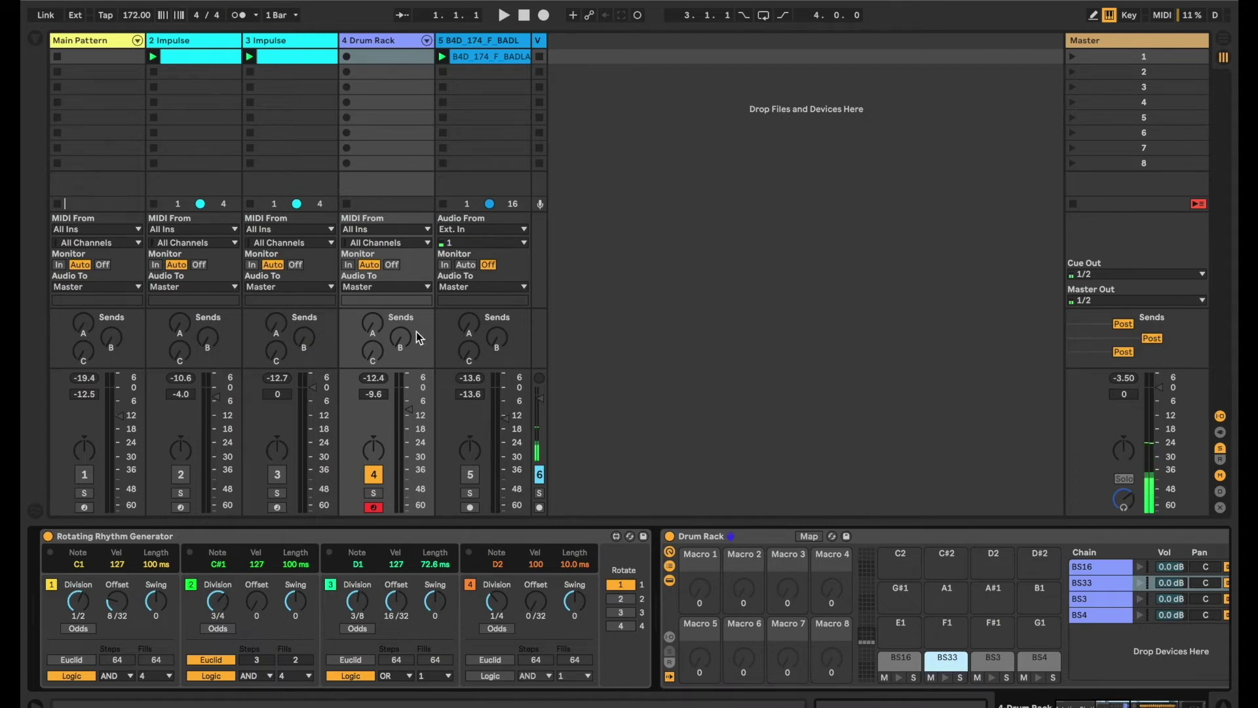
# Start playback and display the Main Pattern track's generator, 707 Core Kit and Velocity devices.
pyautogui.press('space')
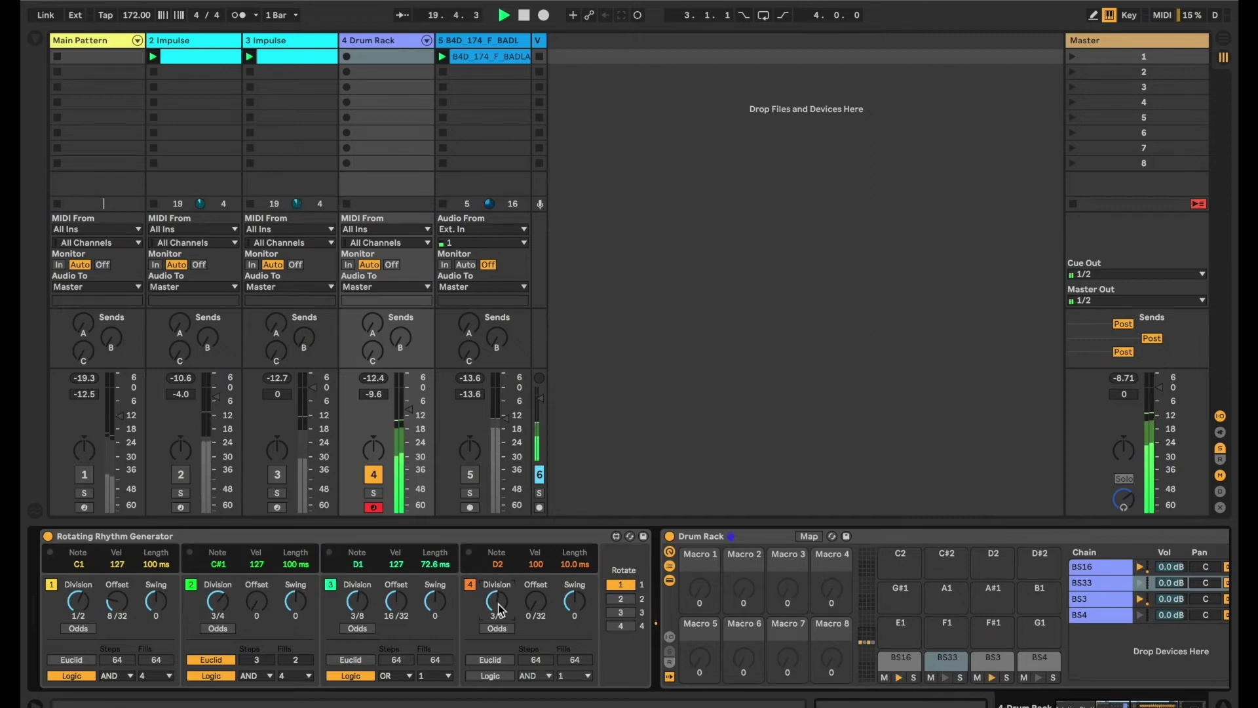
pyautogui.scroll(-1, 496, 601)
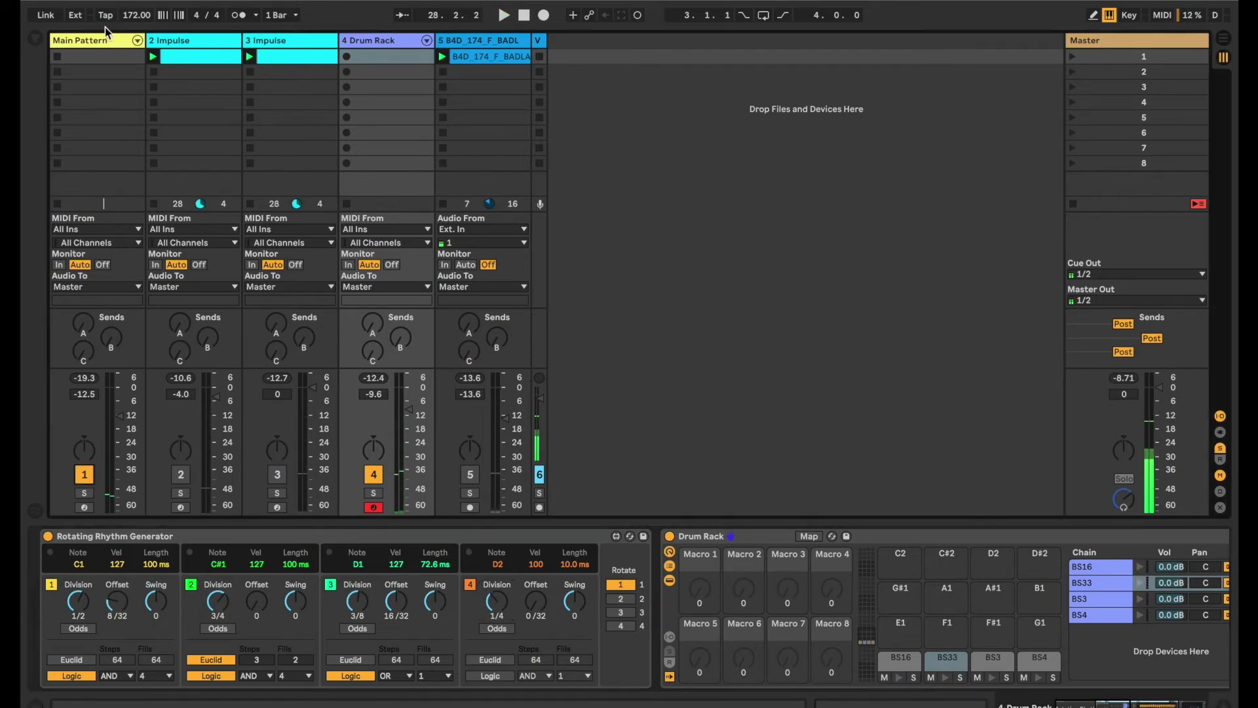
pyautogui.click(103, 44)
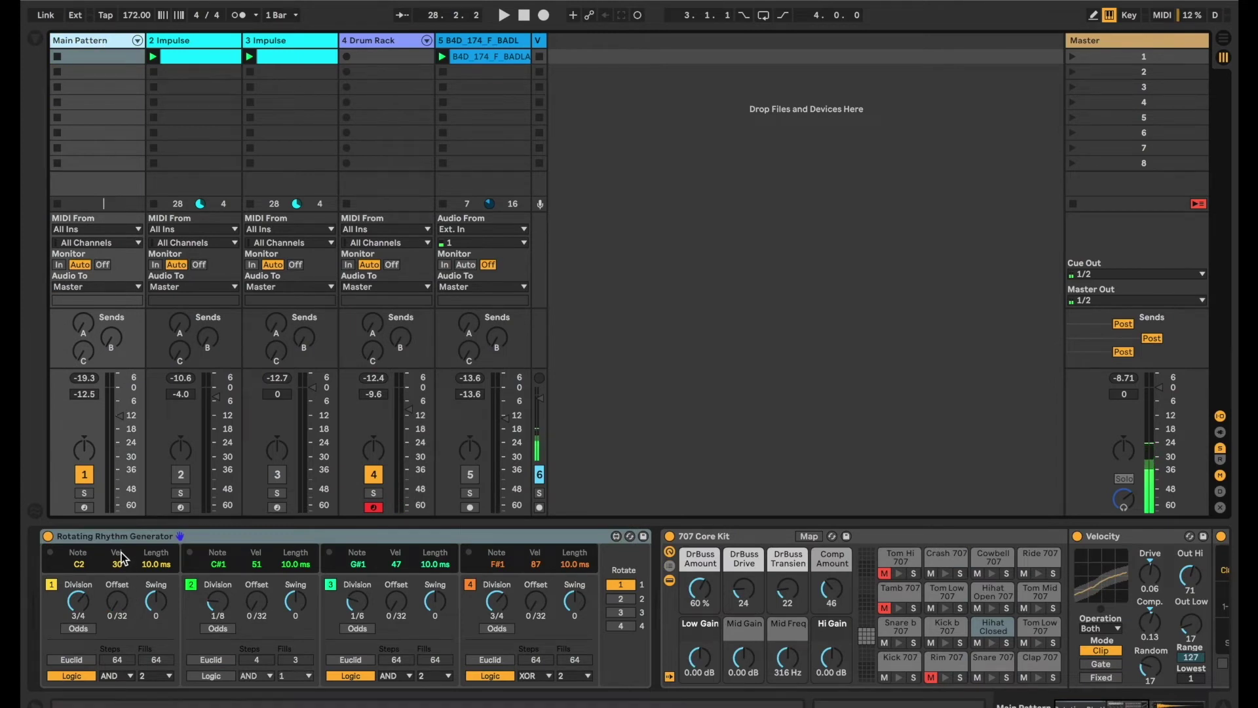
# Silence the 4 Drum Rack track and retune Main Pattern's voice 2 division.
pyautogui.click(373, 474)
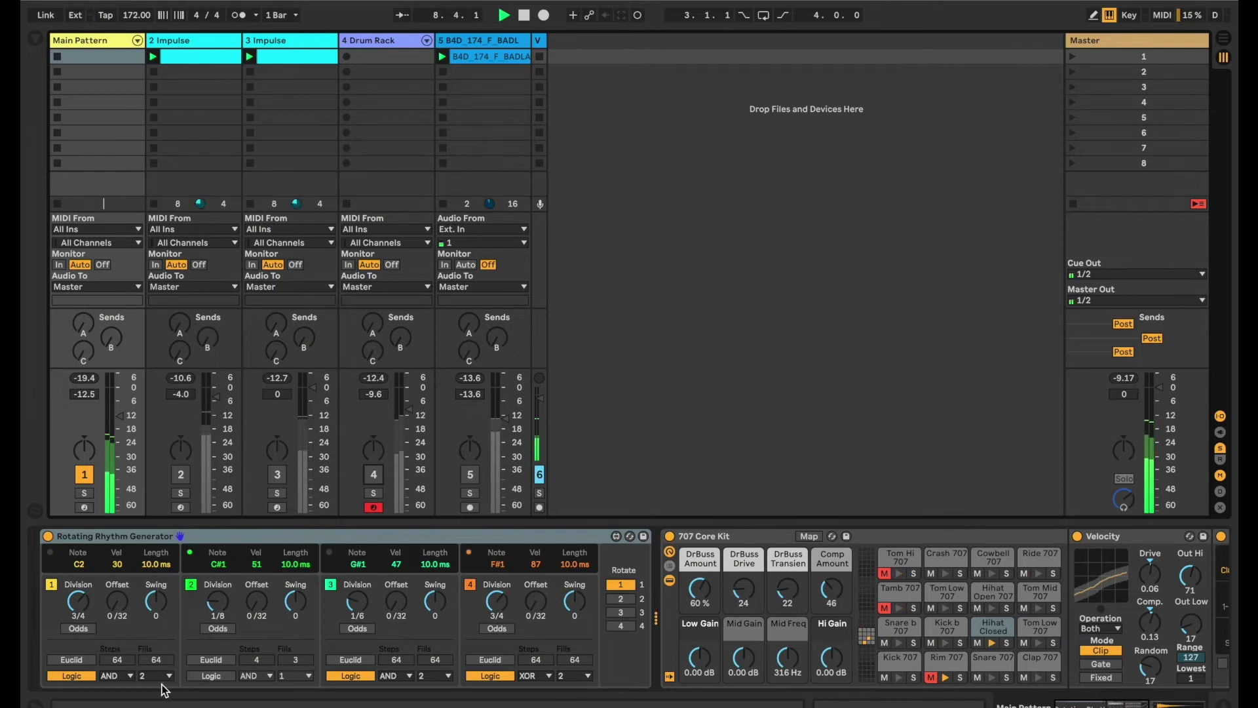
pyautogui.click(218, 601)
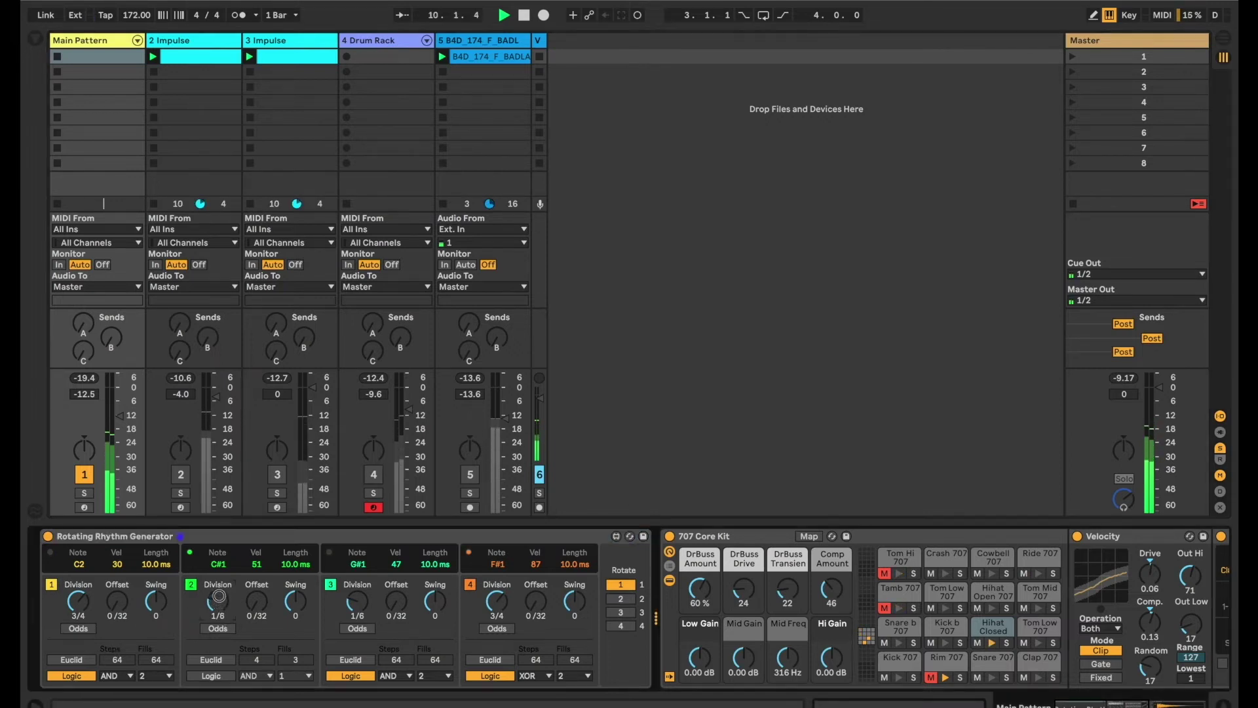
pyautogui.moveTo(218, 609); pyautogui.dragTo(221, 601)
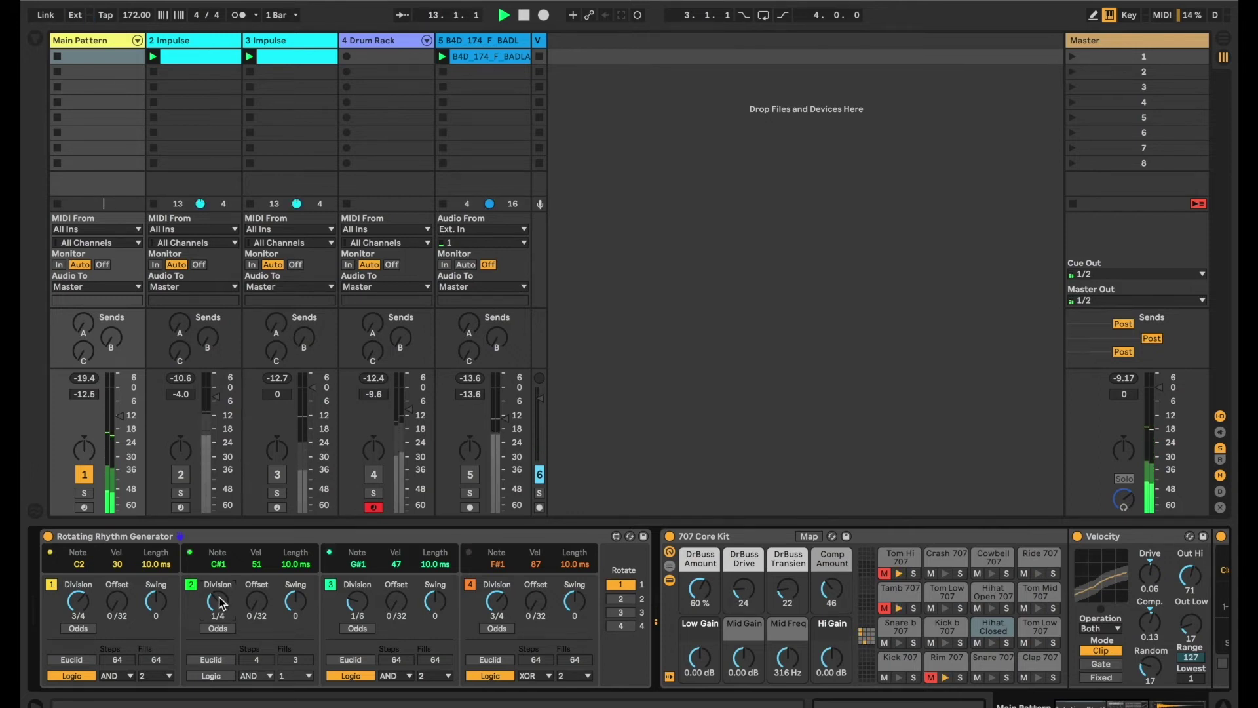
pyautogui.moveTo(221, 603); pyautogui.dragTo(219, 628)
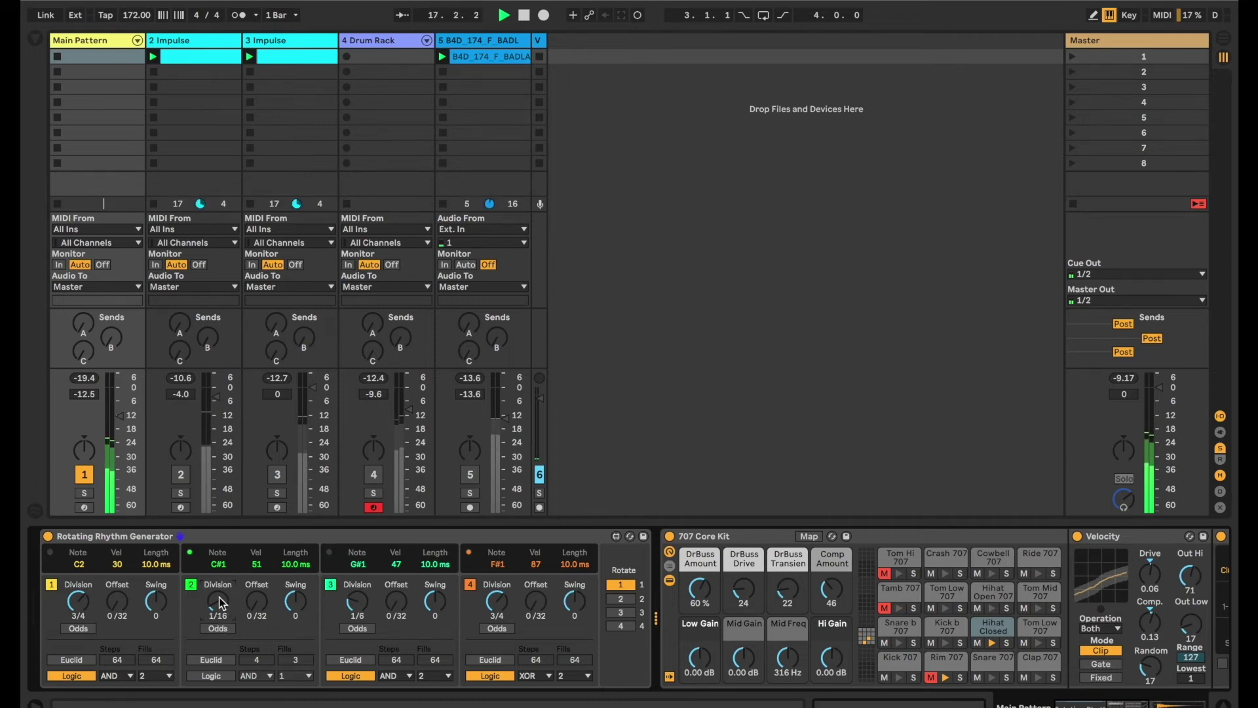
# Raise Main Pattern's volume to -10.4 dB and reactivate the 4 Drum Rack track.
pyautogui.scroll(1, 220, 603)
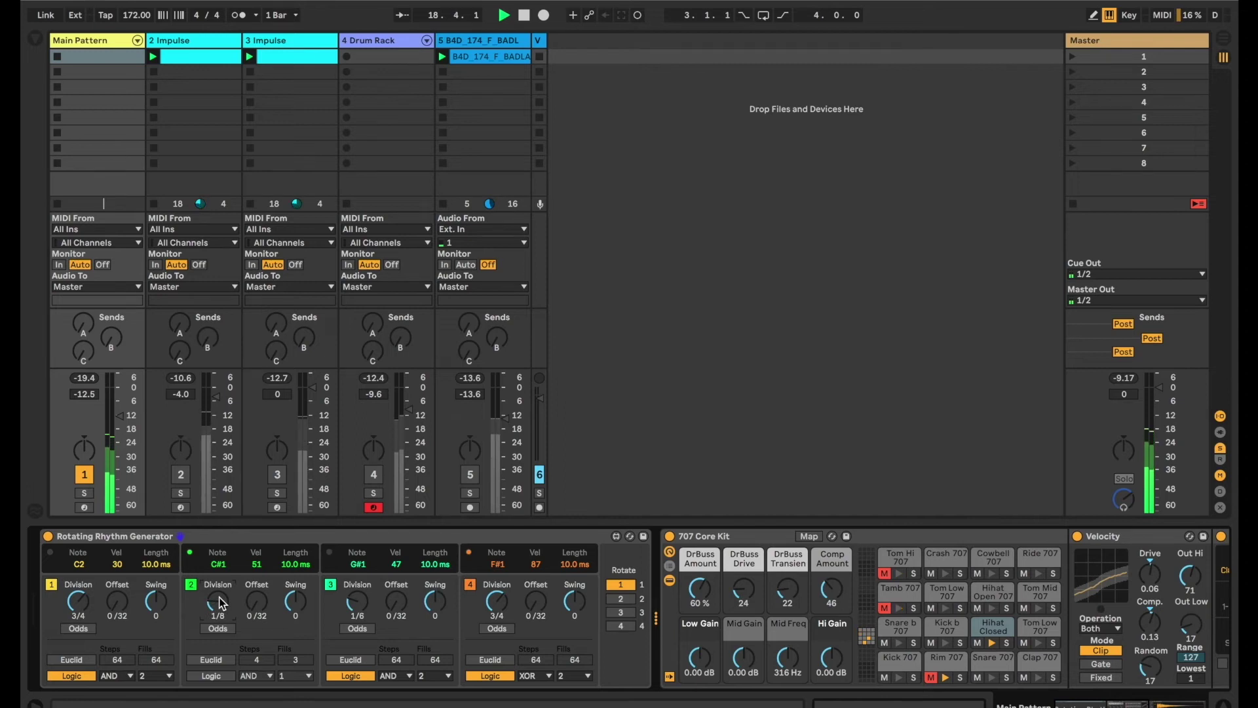
pyautogui.scroll(1, 221, 601)
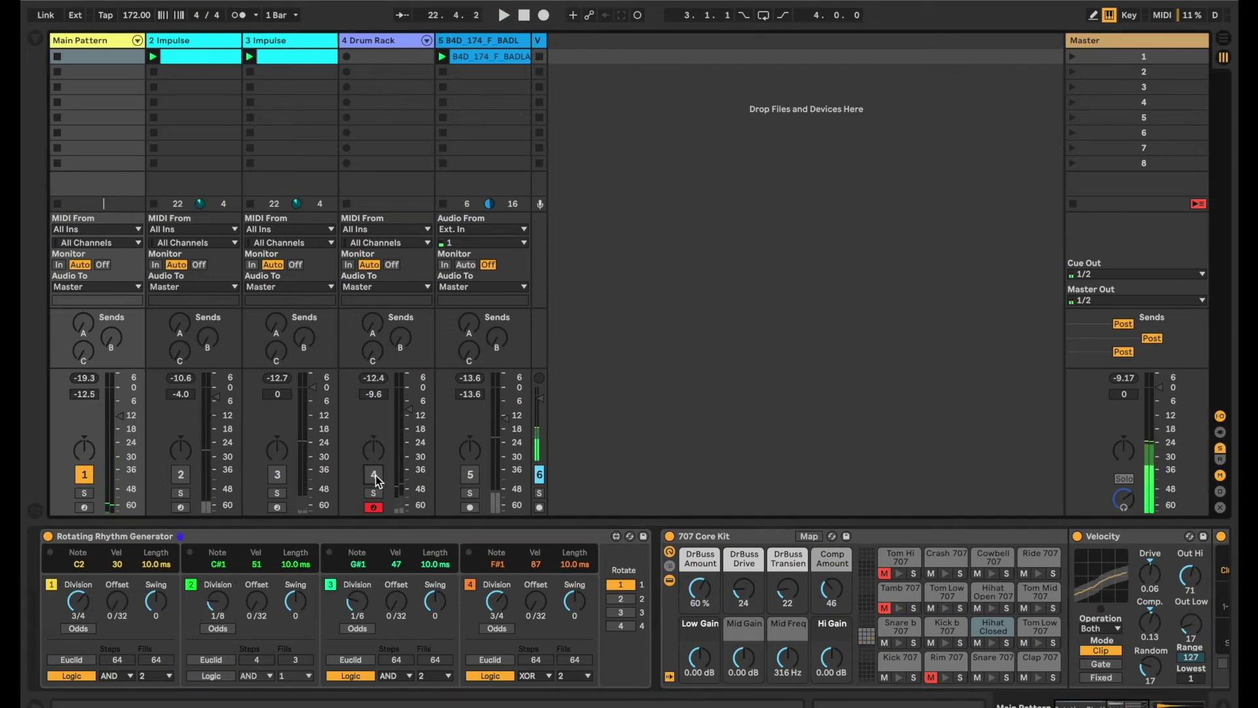
pyautogui.click(374, 475)
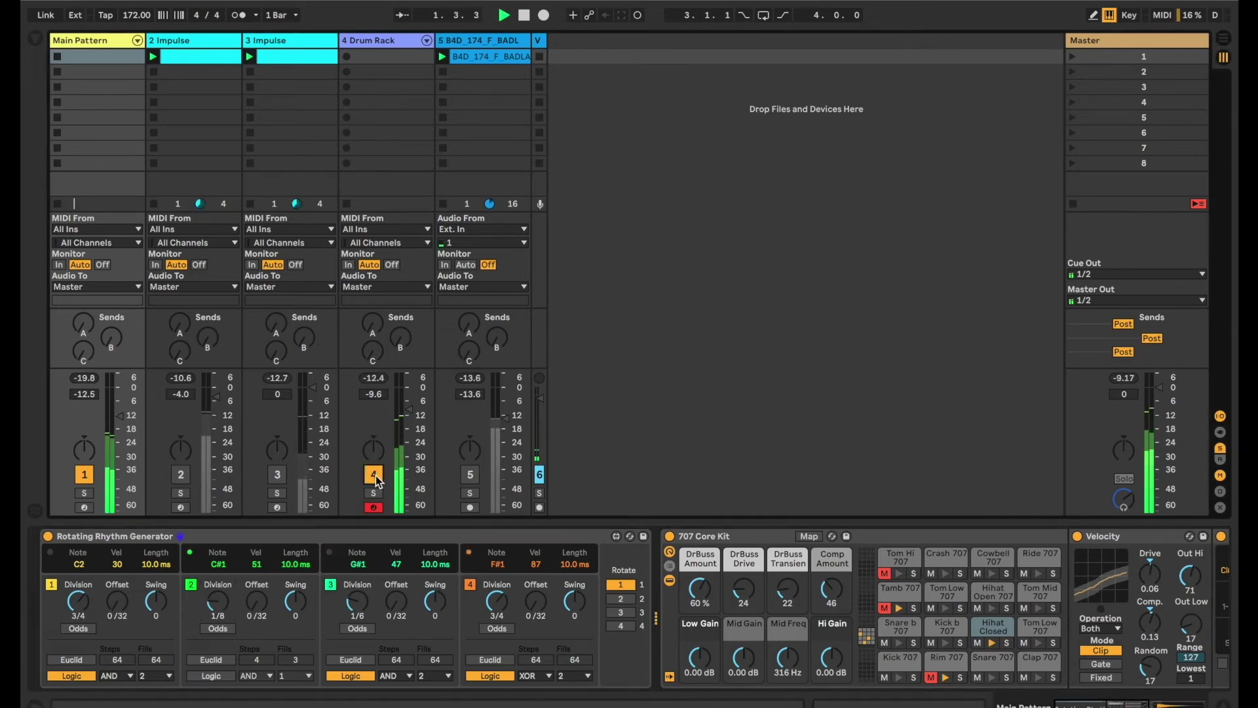
# Select the 4 Drum Rack track and collapse its Drum Rack, leaving the generator and EQ Eight visible.
pyautogui.scroll(1, 121, 414)
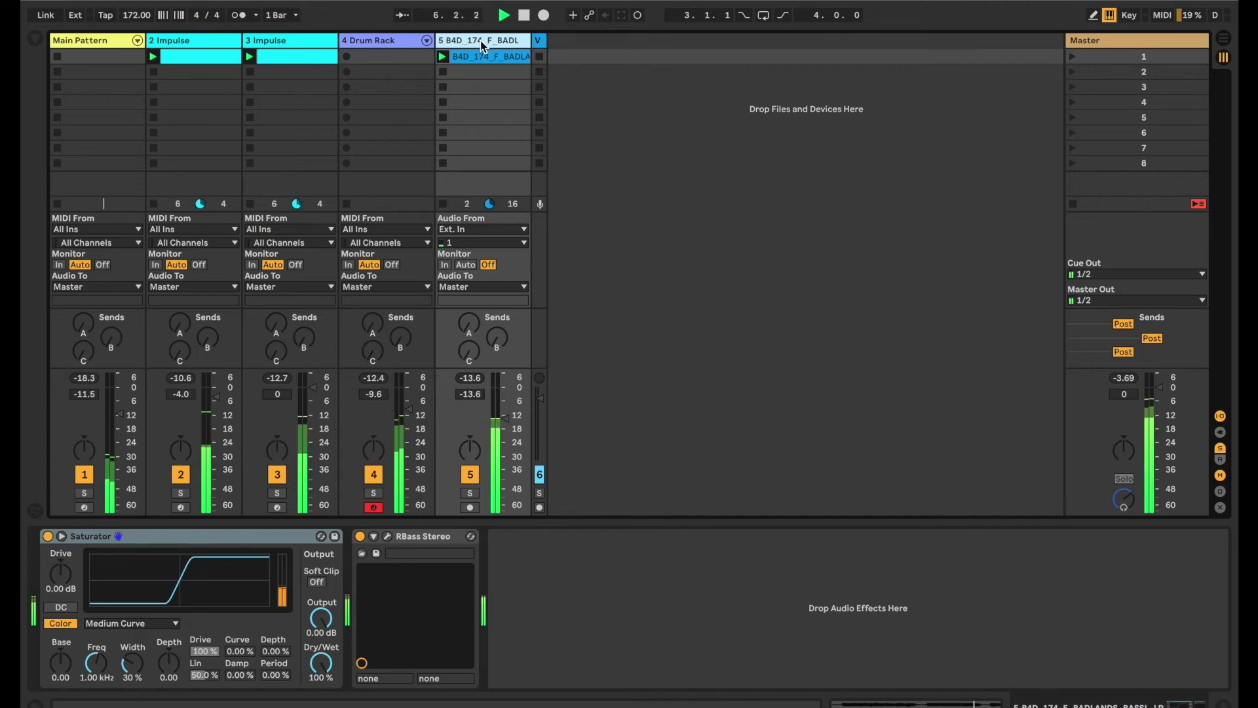
pyautogui.click(389, 42)
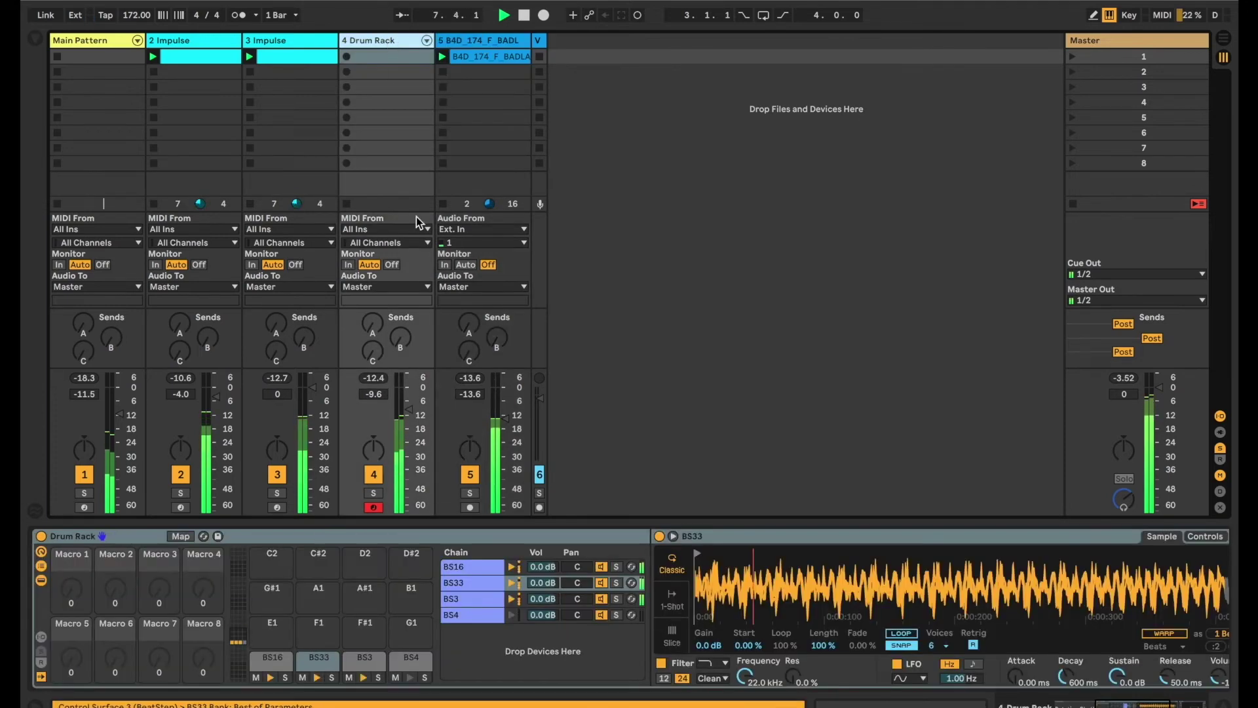
pyautogui.doubleClick(137, 541)
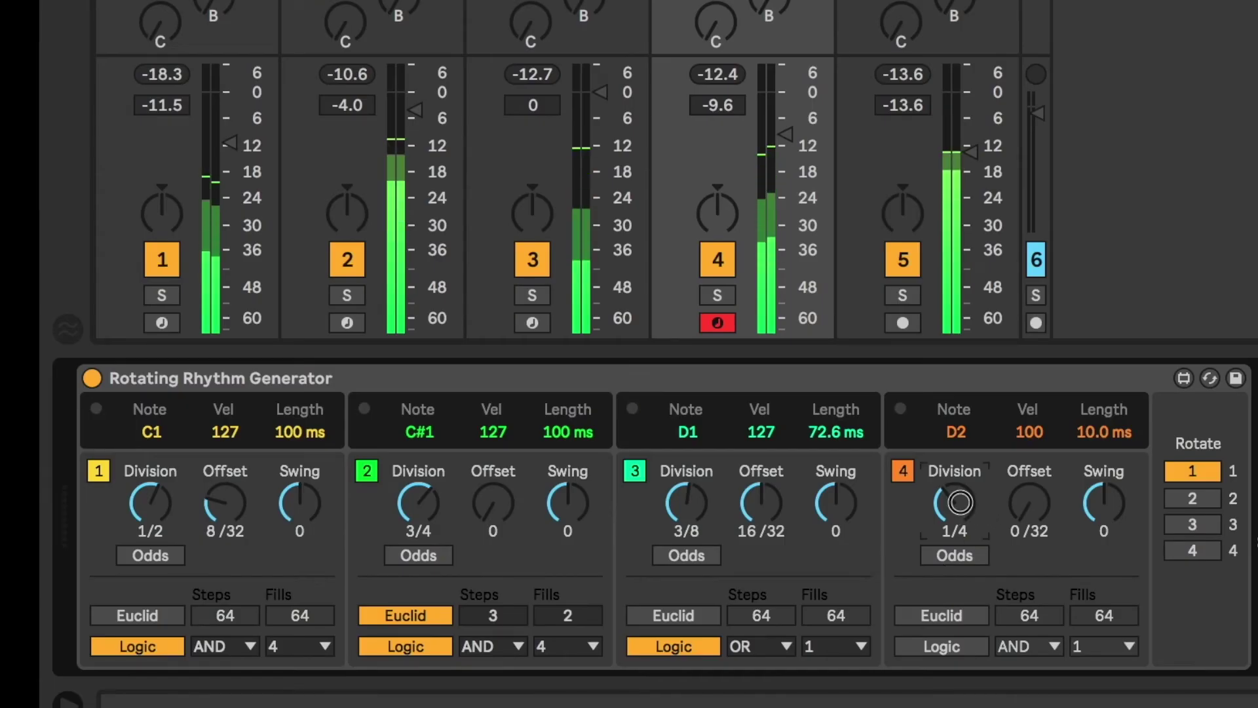
pyautogui.moveTo(961, 502); pyautogui.dragTo(964, 530)
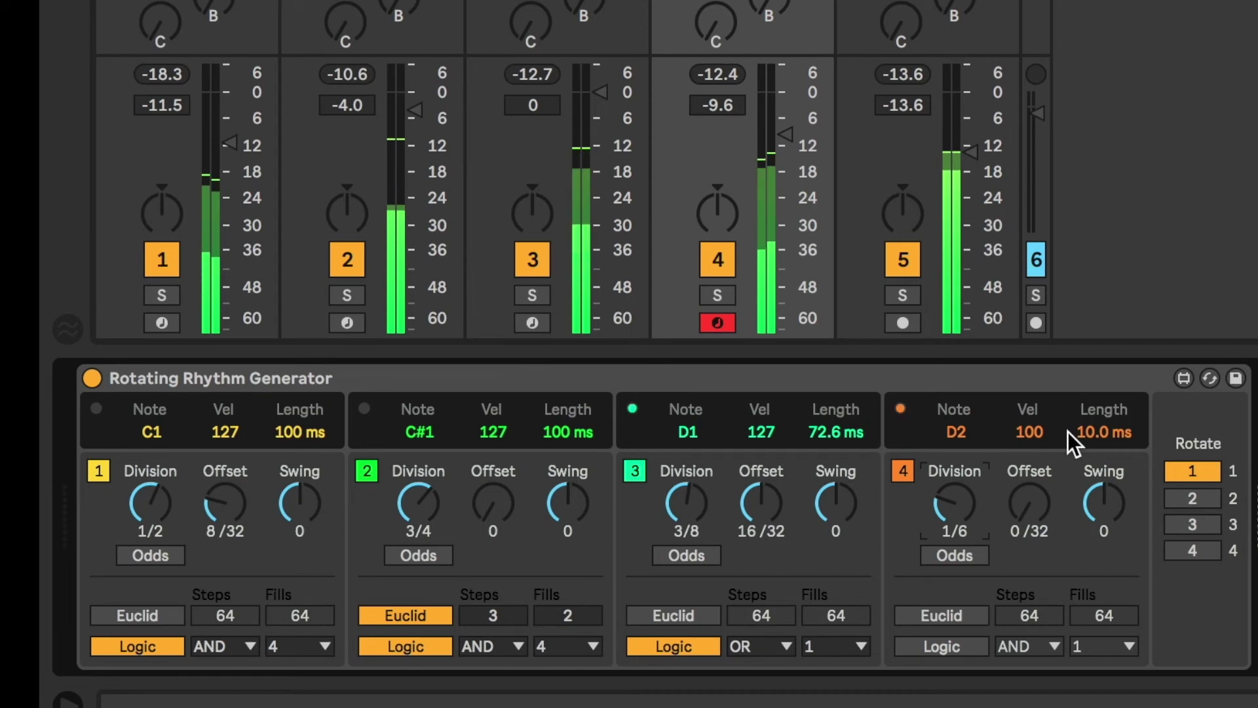
pyautogui.hotkey('ctrl', 'z')
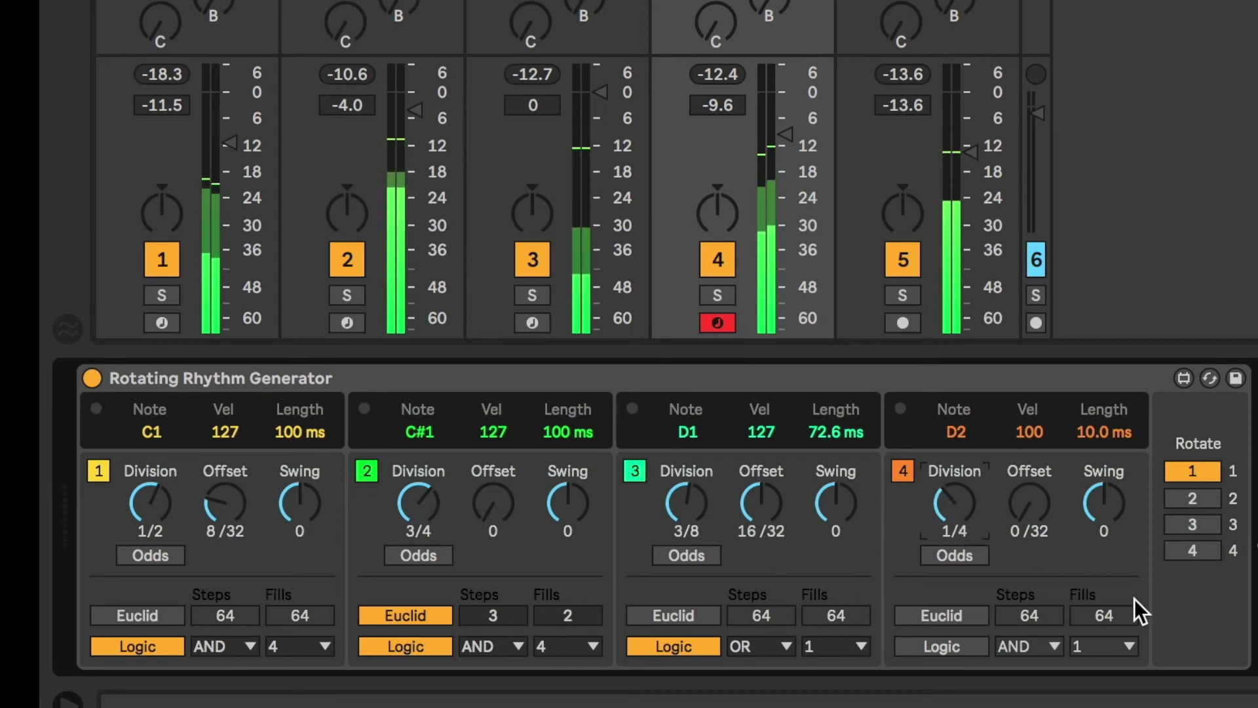
pyautogui.hotkey('ctrl', 'z')
pyautogui.hotkey('ctrl', 'z')
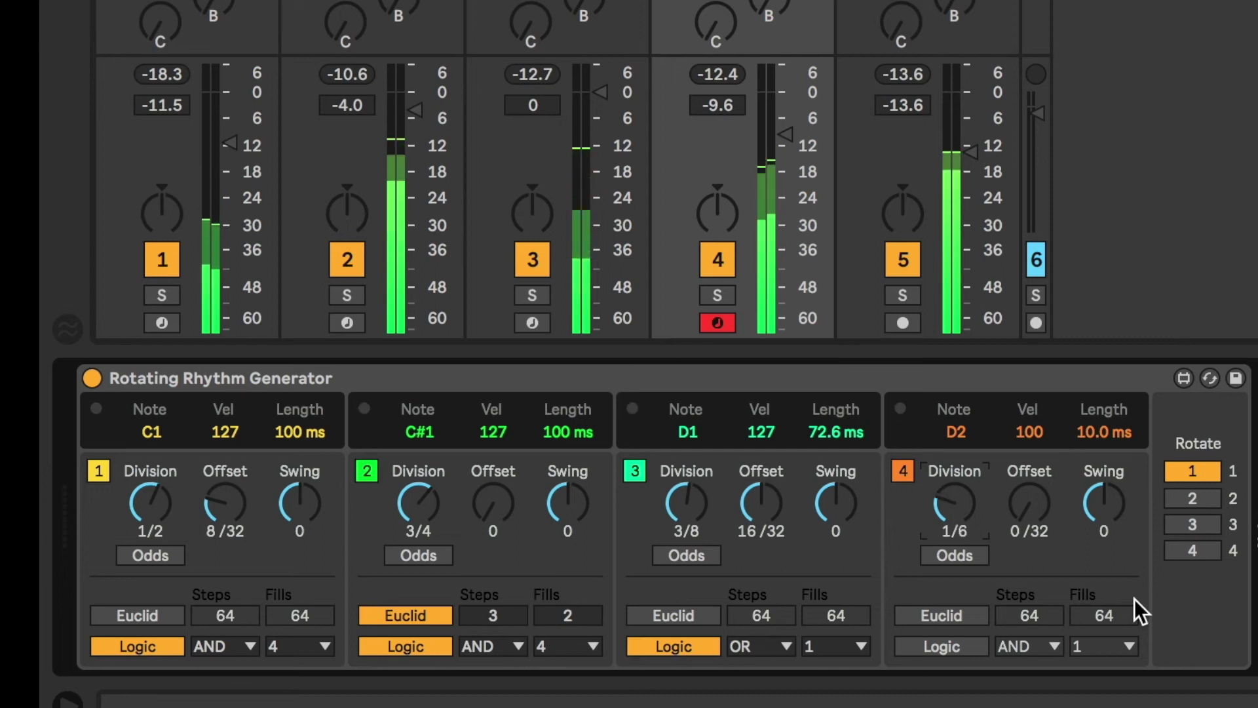
pyautogui.hotkey('ctrl', 'z')
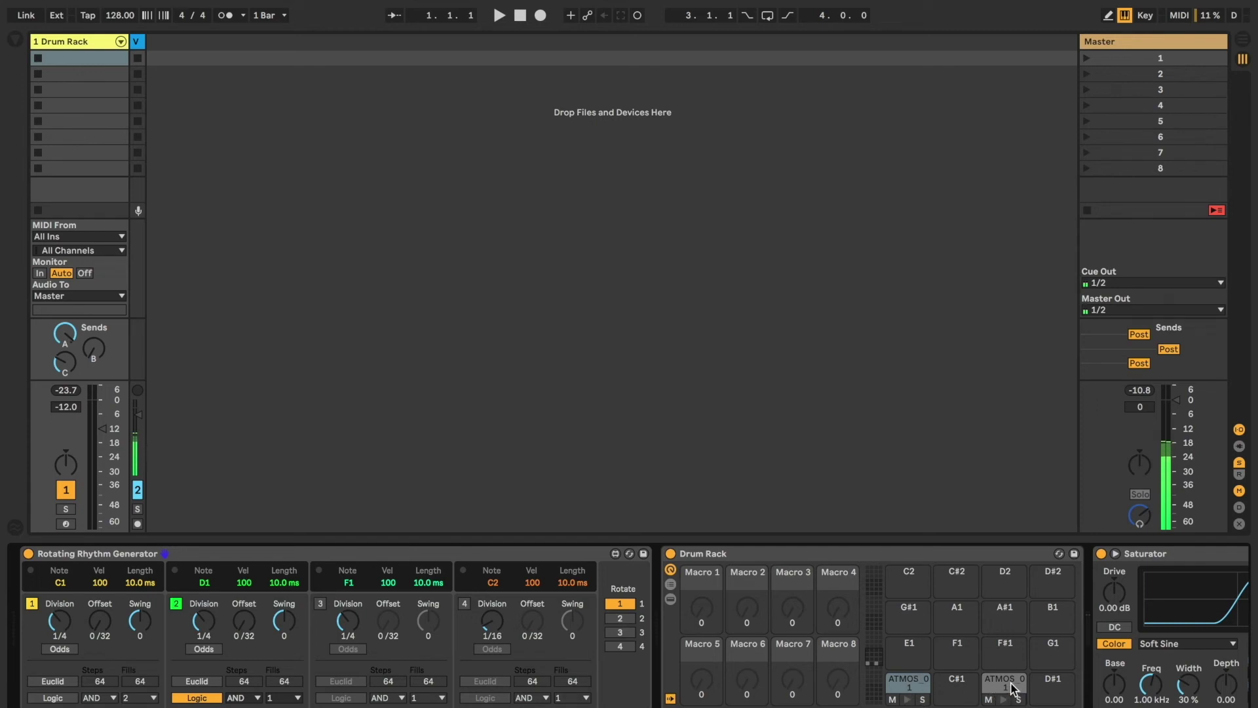
# Audition both ATMOS pad samples, then scroll across the Drum Rack chain to view its effects.
pyautogui.click(908, 701)
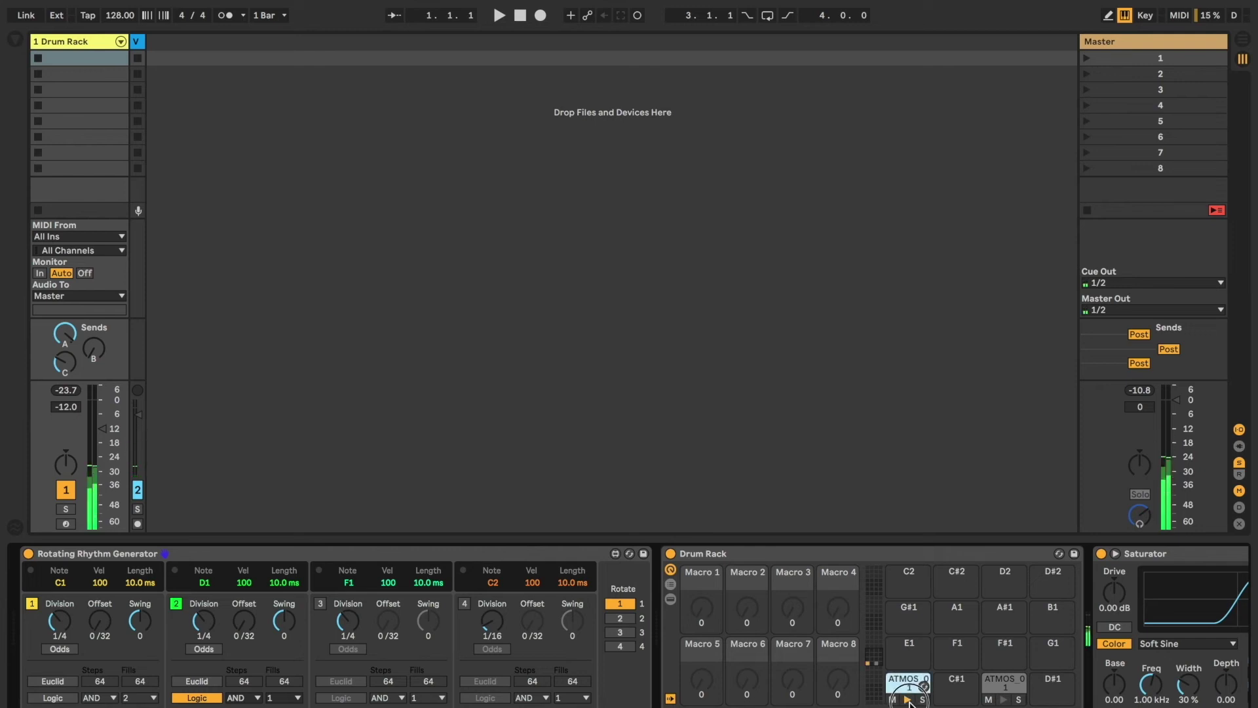
pyautogui.click(1005, 700)
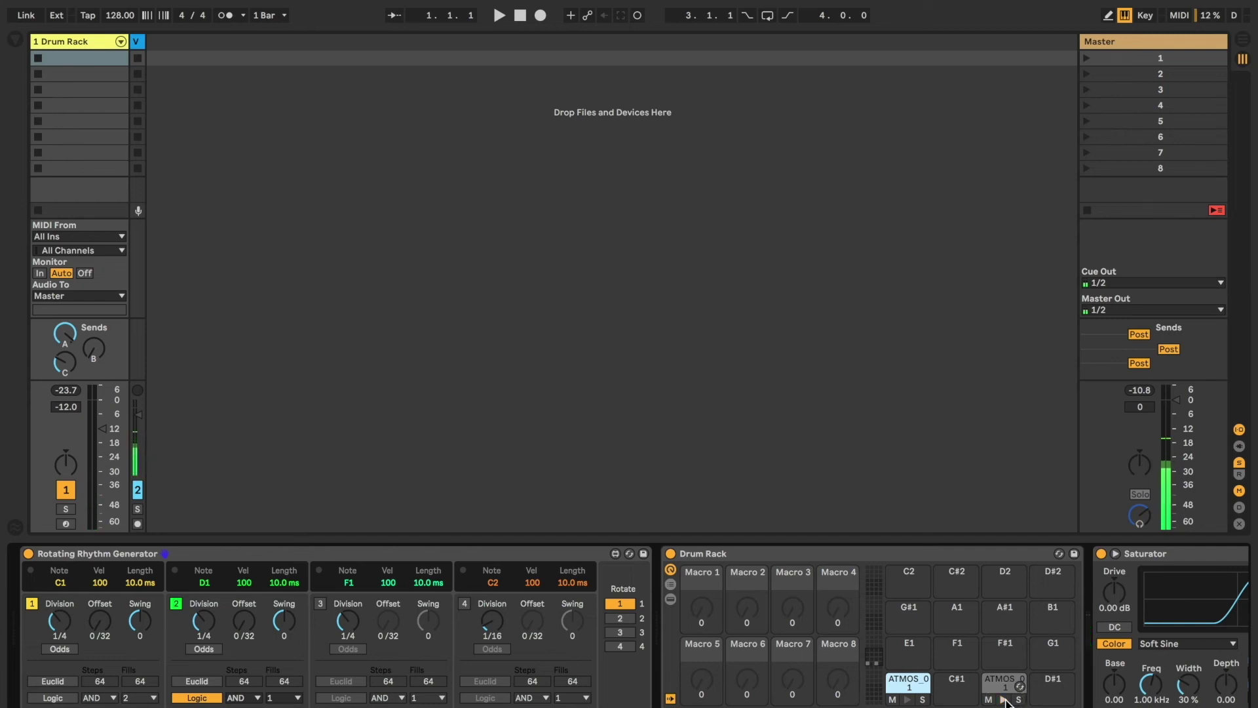
pyautogui.hscroll(5, 947, 656)
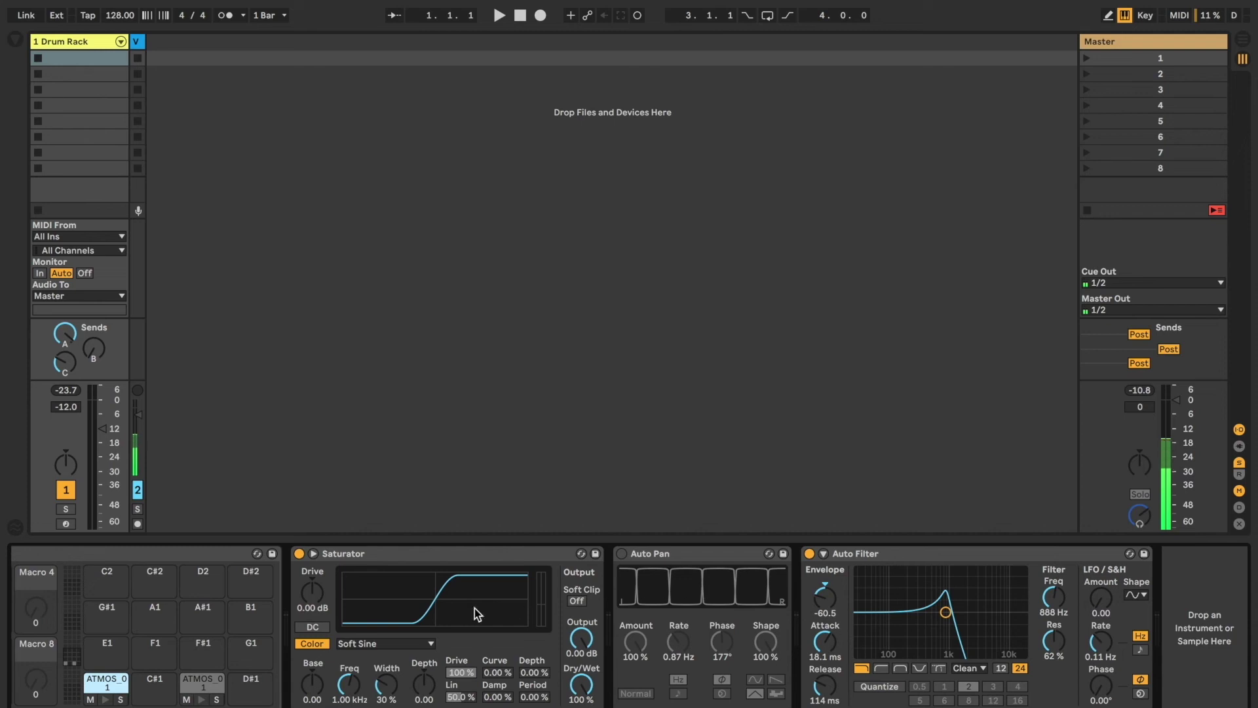
pyautogui.hscroll(-5, 454, 608)
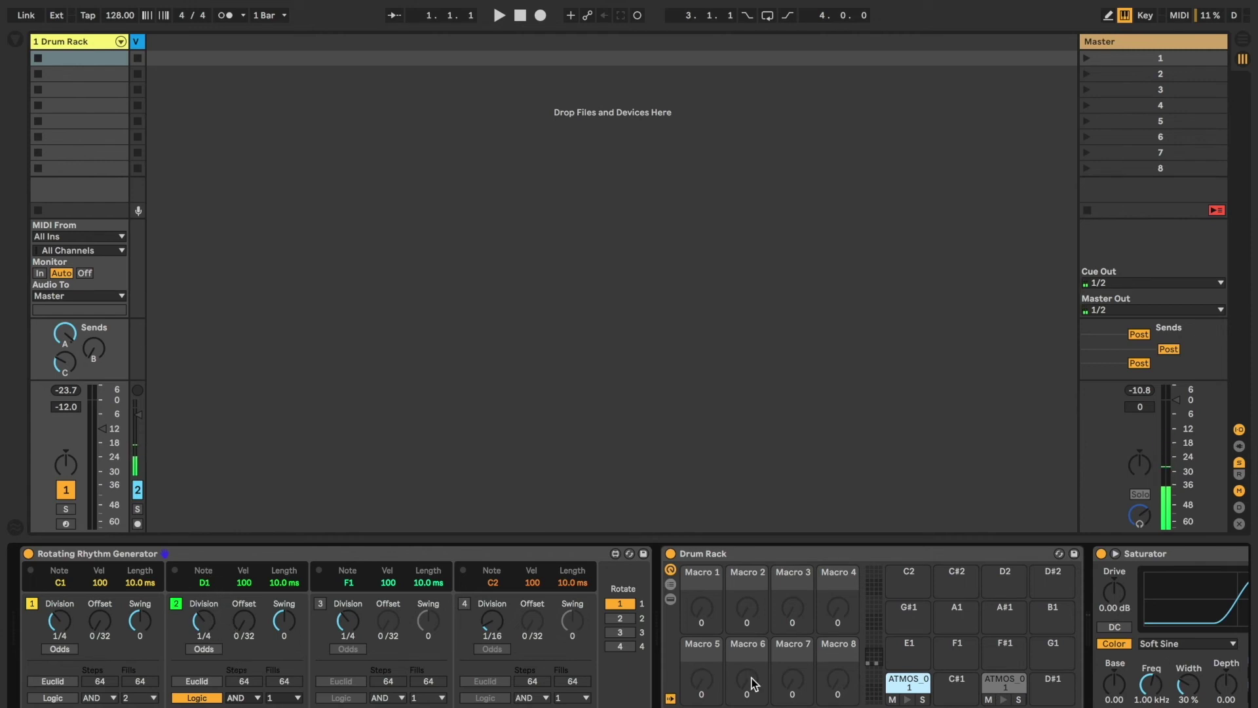
# Preview the second ATMOS sample again and start playback of the 128 BPM set.
pyautogui.click(1005, 700)
pyautogui.press('space')
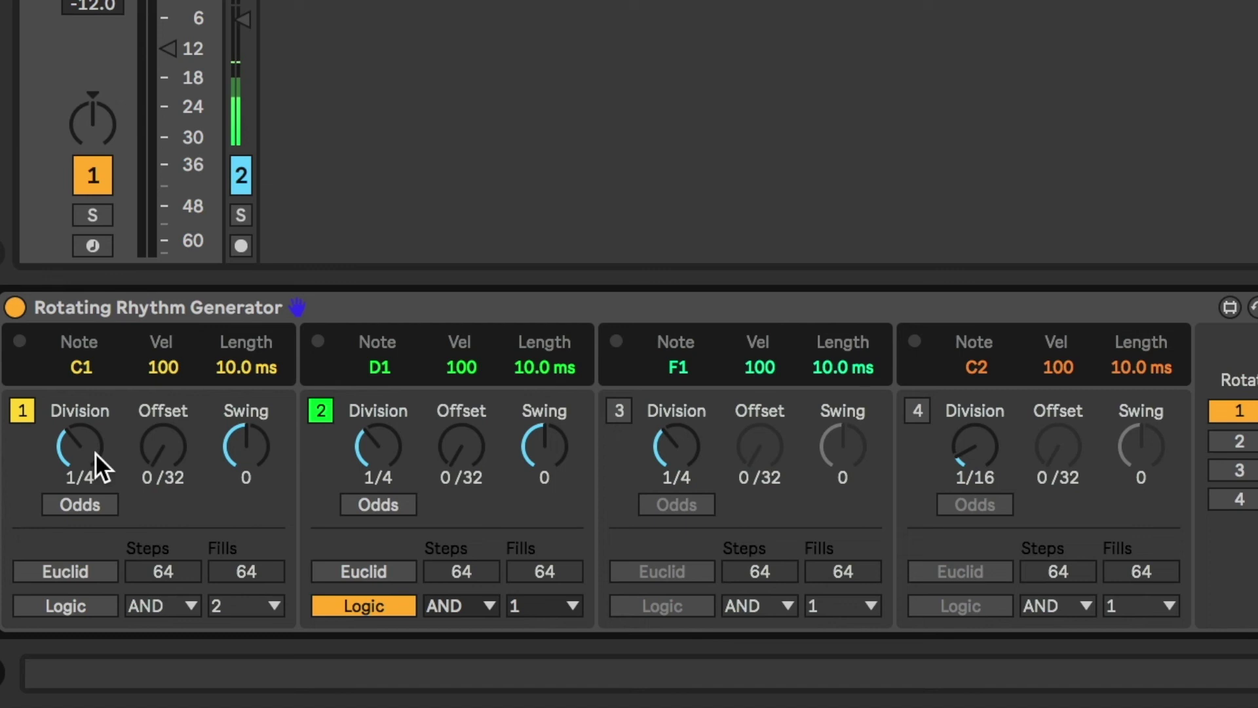
# Lower voice 1's Division from 1/4 to 5/16 on the Rotating Rhythm Generator.
pyautogui.click(95, 452)
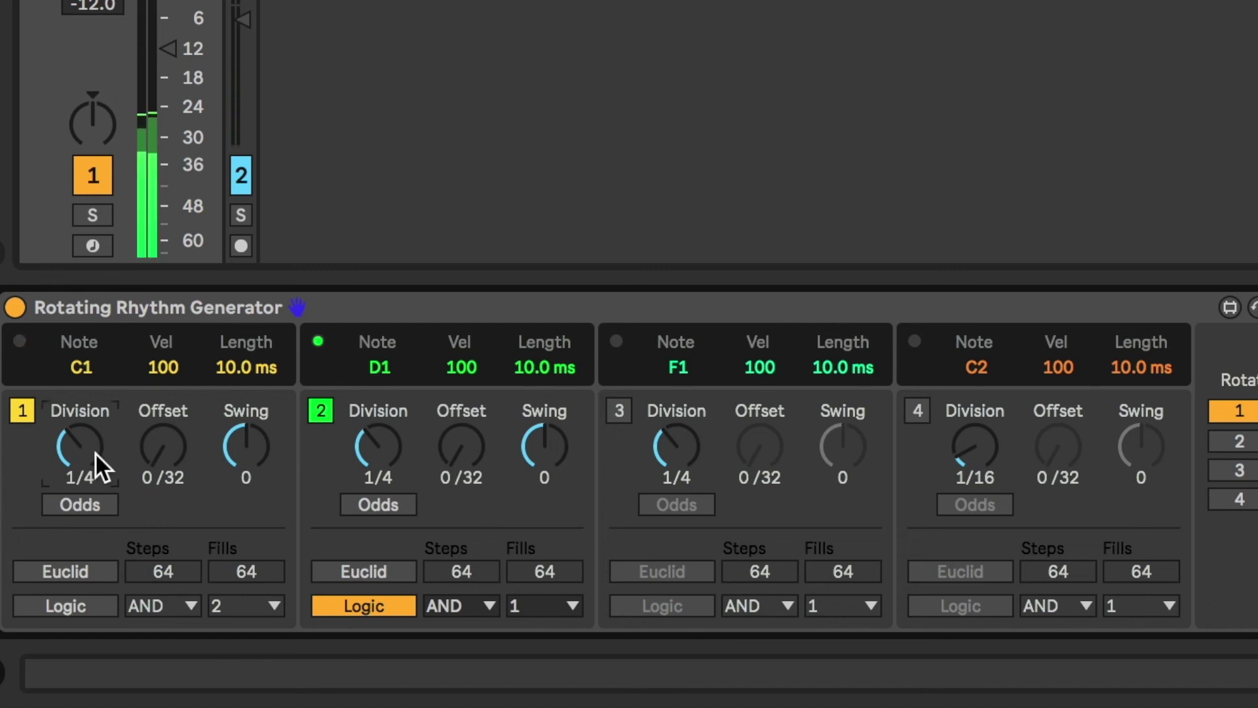
pyautogui.scroll(-1, 95, 452)
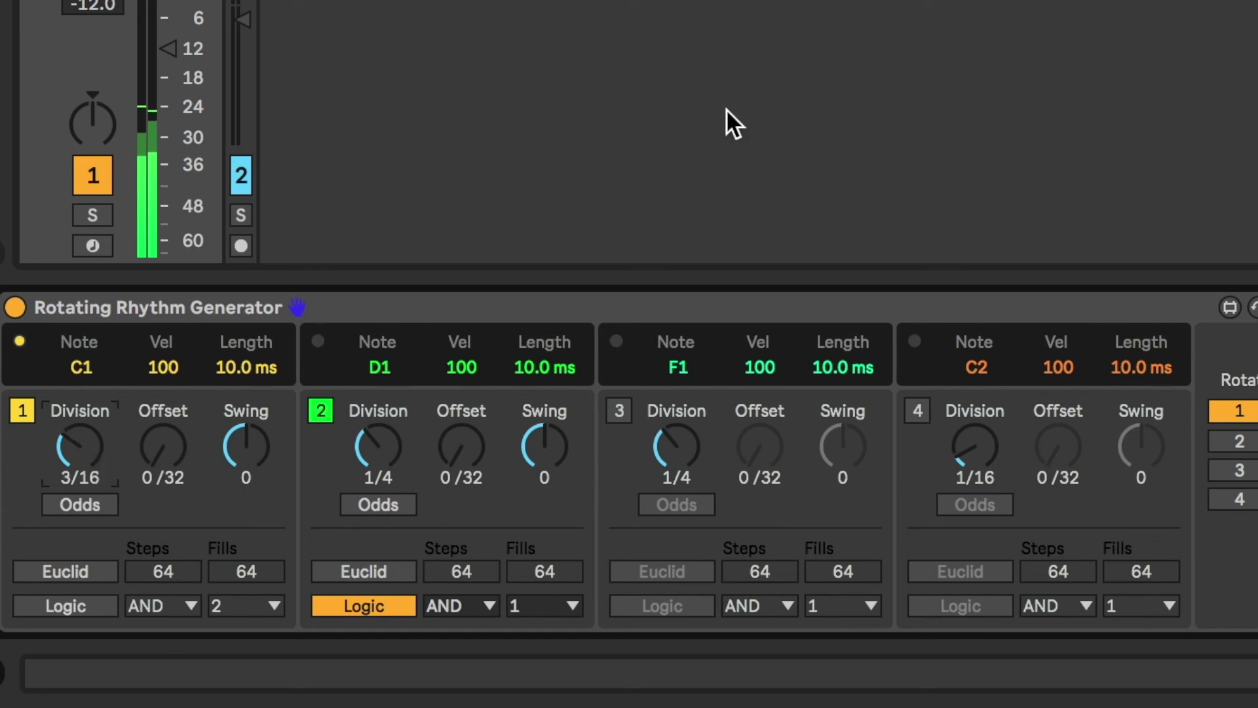